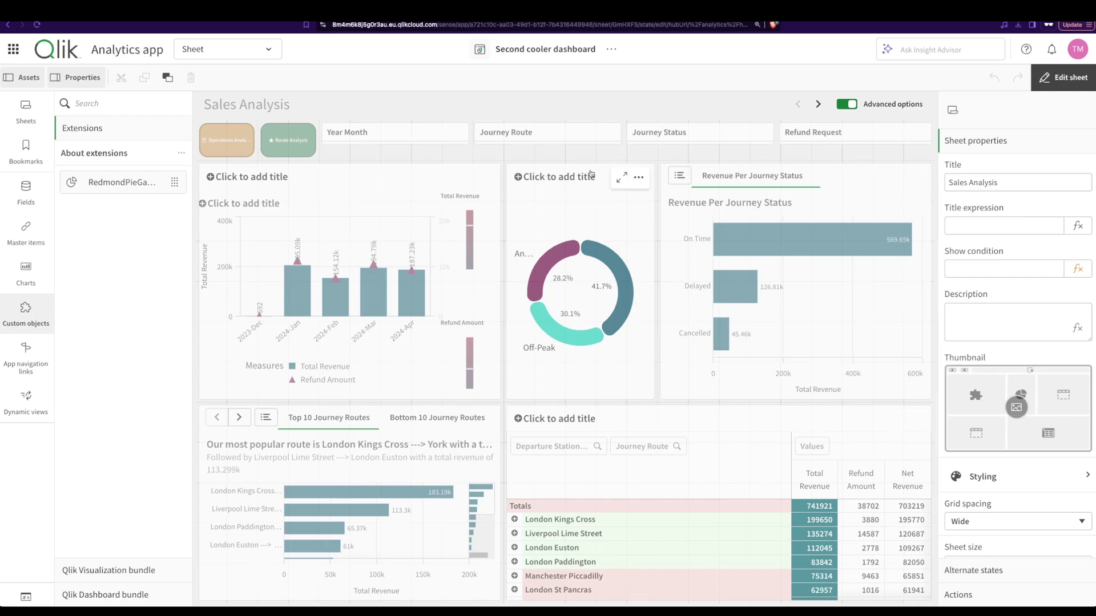
Step: Toggle the Second cooler dashboard details panel open, closed, then open again
left_click(562, 50)
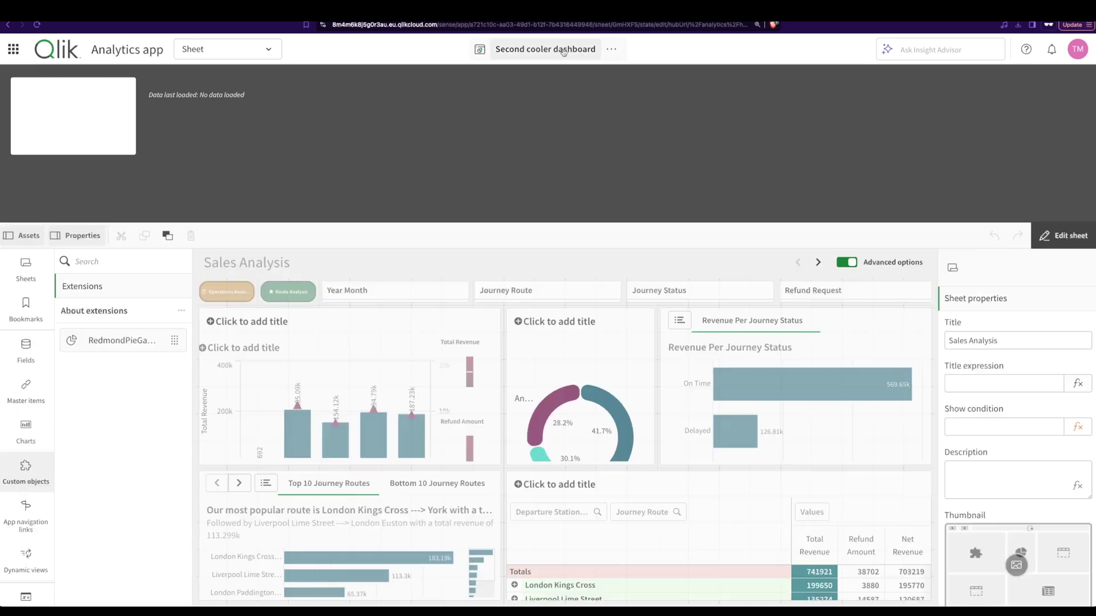
left_click(562, 50)
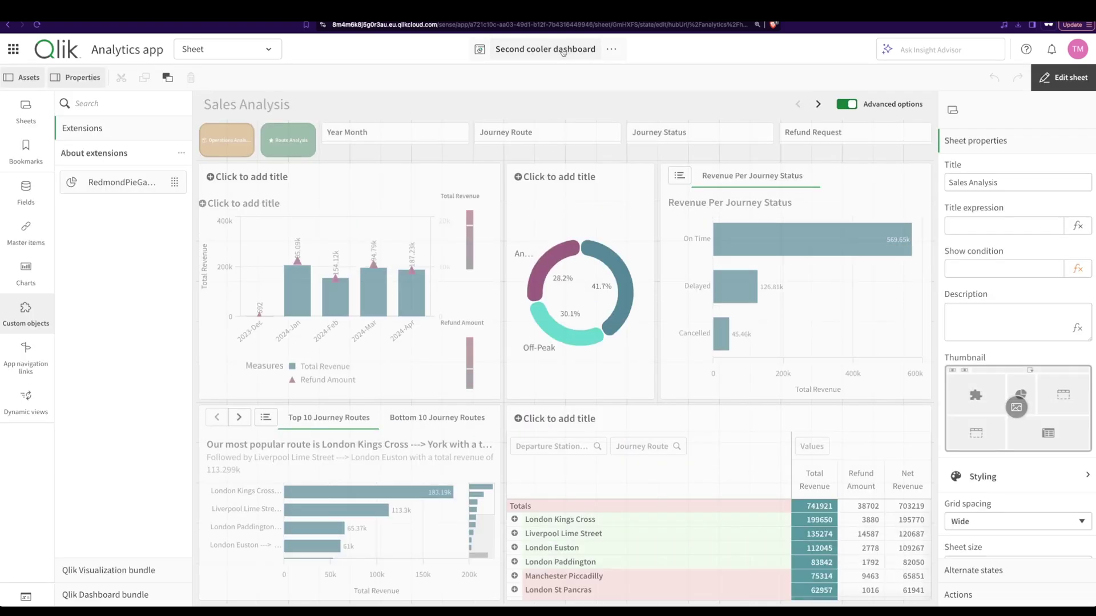
left_click(563, 50)
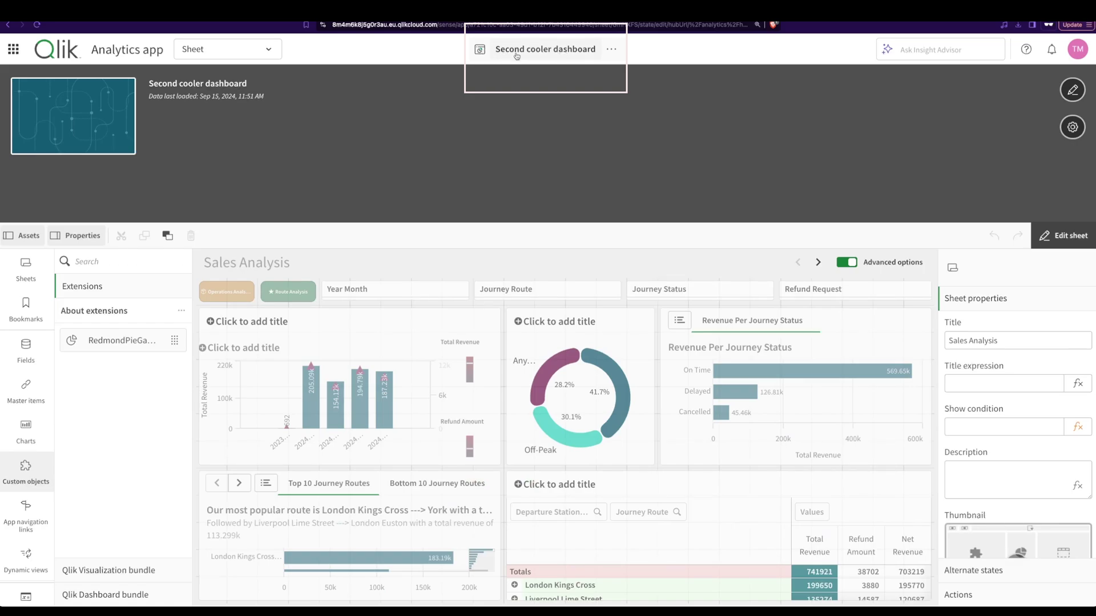
Step: Preview the Sense Classic and Sense Focus app themes on the dashboard
left_click(1069, 131)
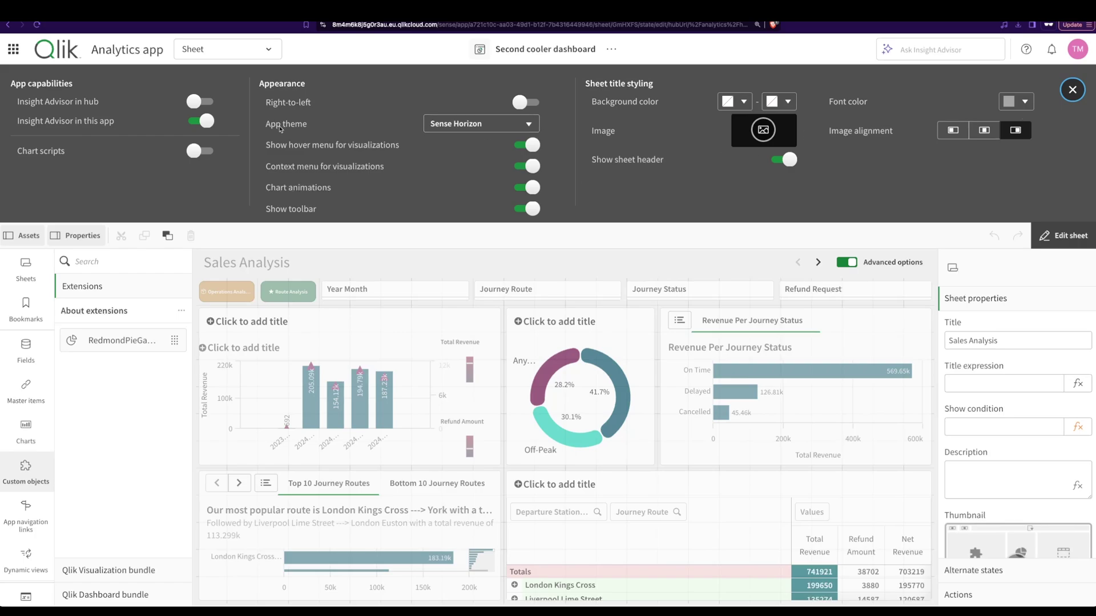
left_click(474, 125)
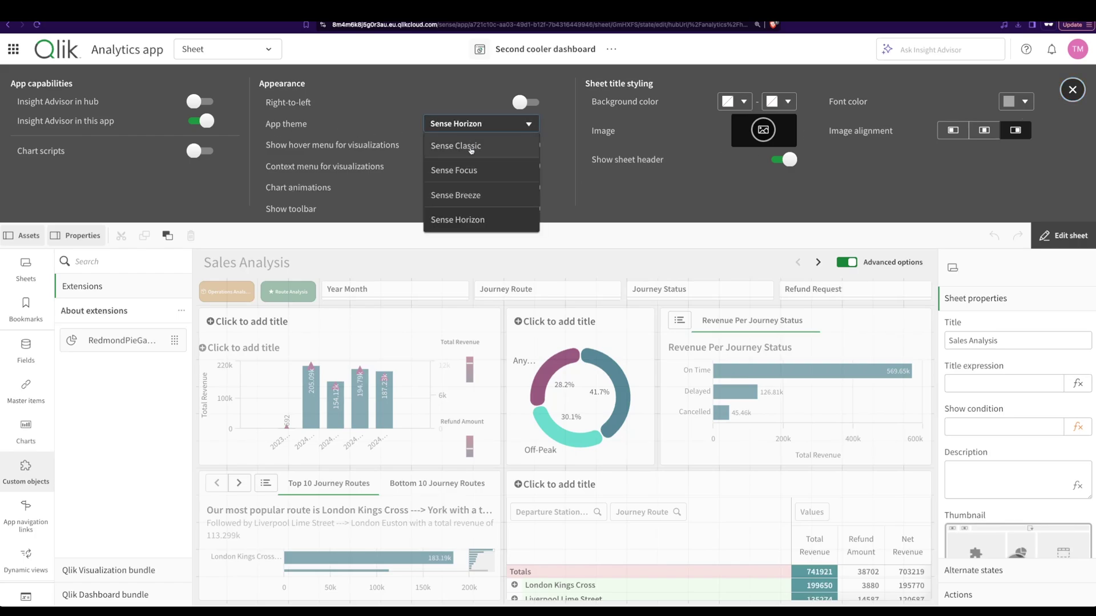
left_click(471, 146)
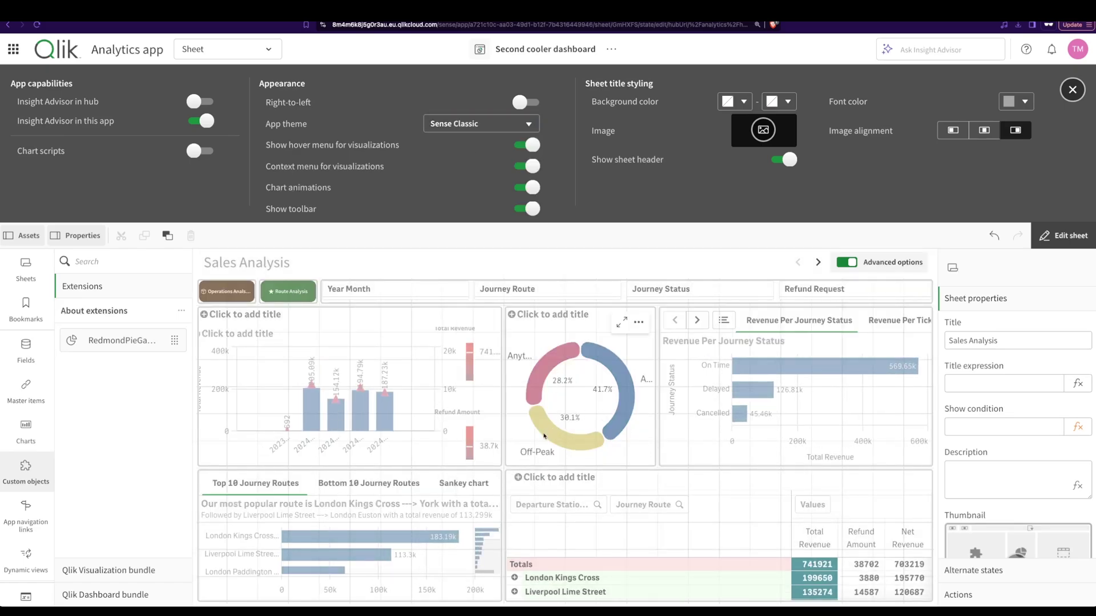
left_click(479, 125)
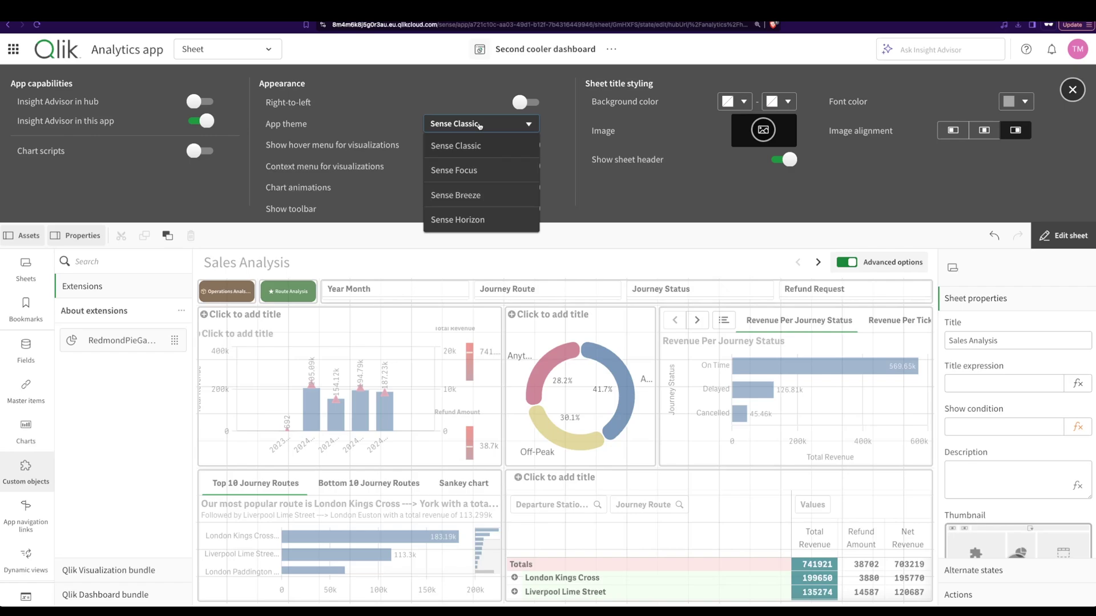
left_click(475, 170)
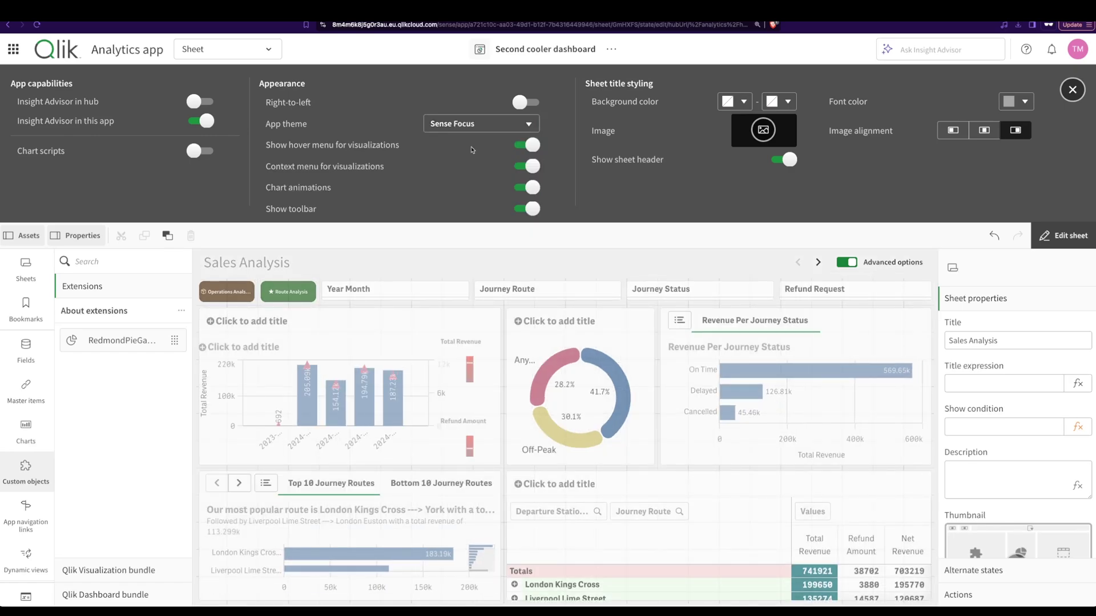
Step: Apply the Sense Breeze app theme and close the app settings
left_click(465, 123)
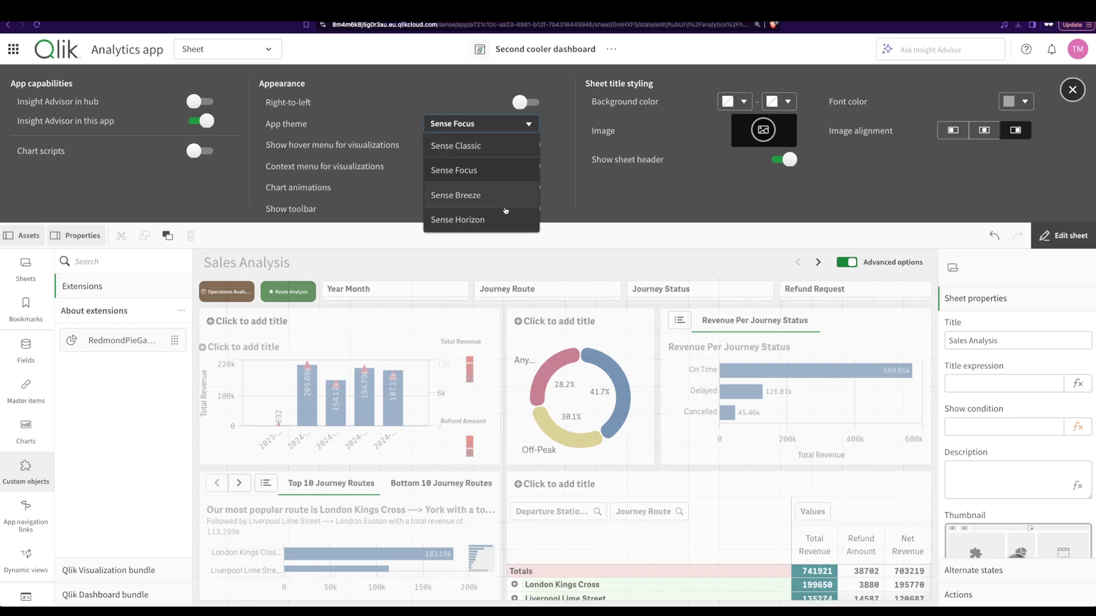
left_click(470, 206)
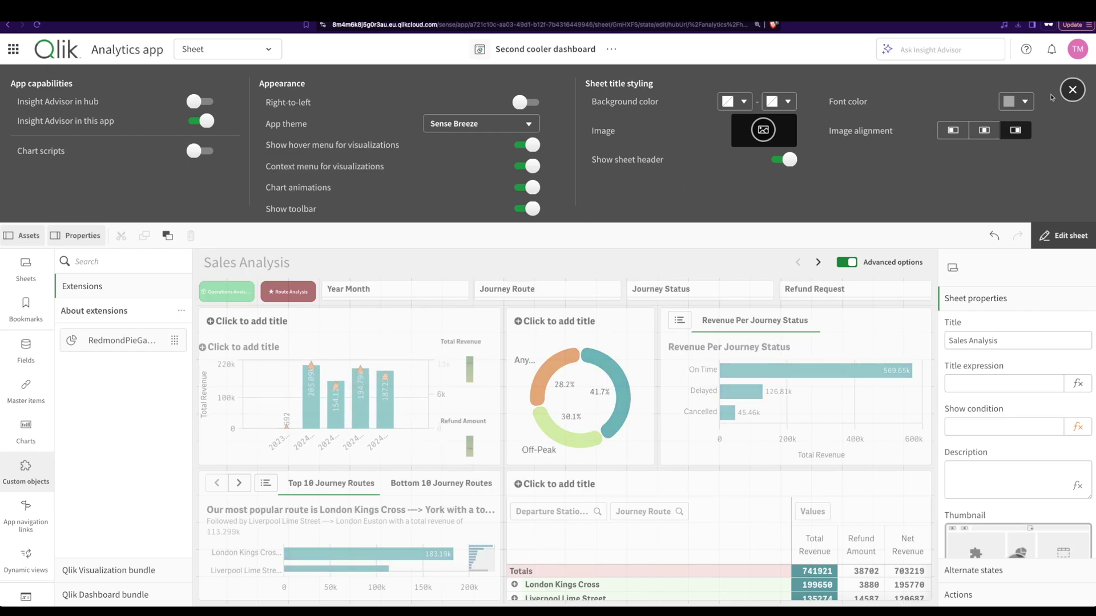
left_click(1071, 91)
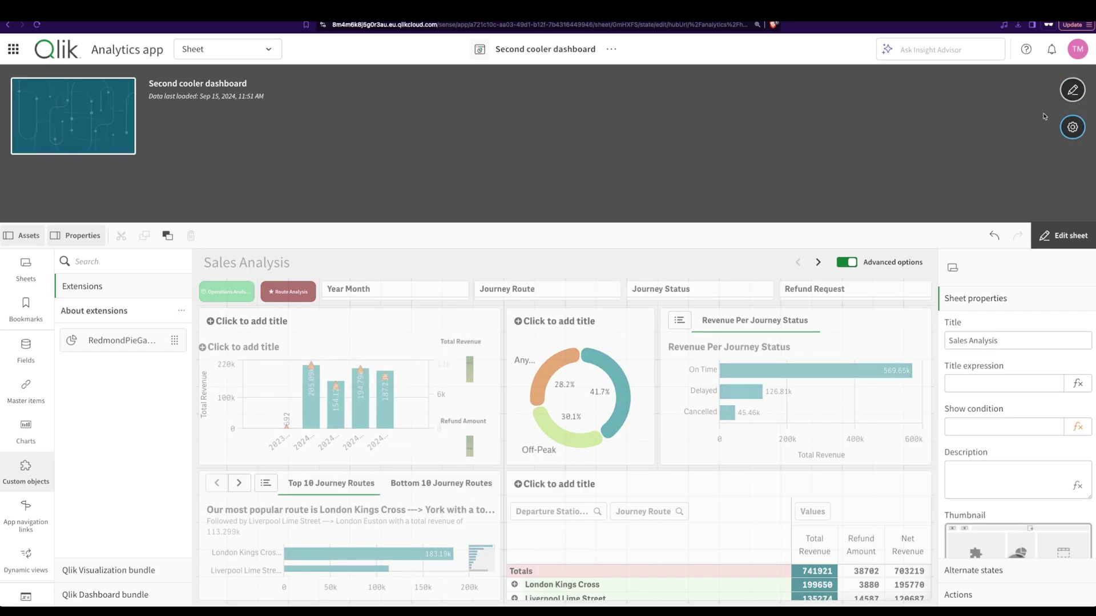
Step: Exit edit mode, view the Operations Analysis Delayed Analysis charts, then return to Sales Analysis
left_click(531, 50)
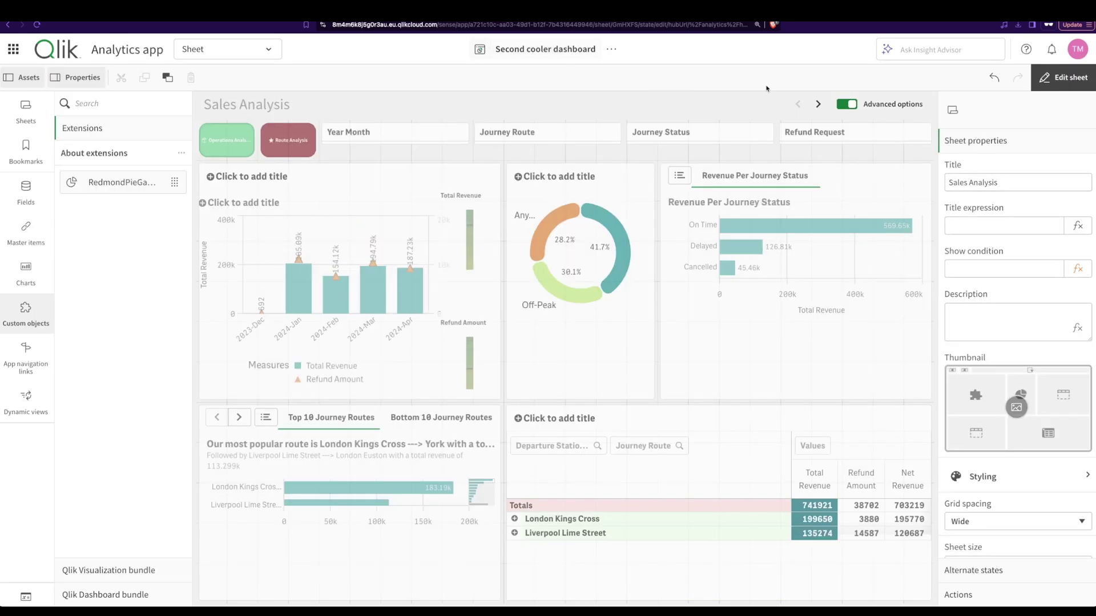
left_click(1061, 77)
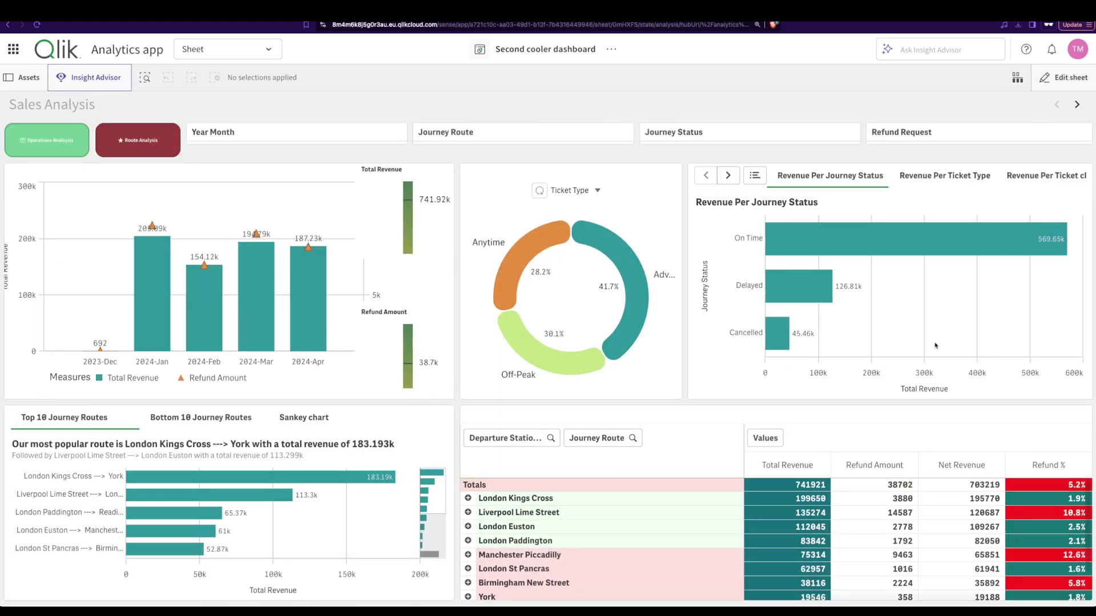
left_click(1058, 108)
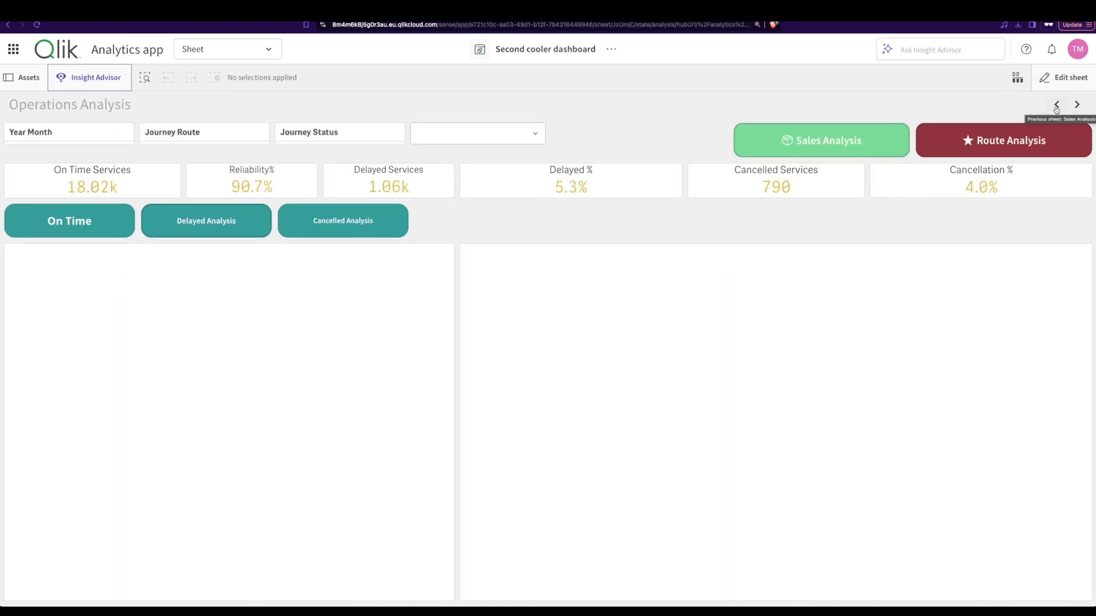
left_click(185, 231)
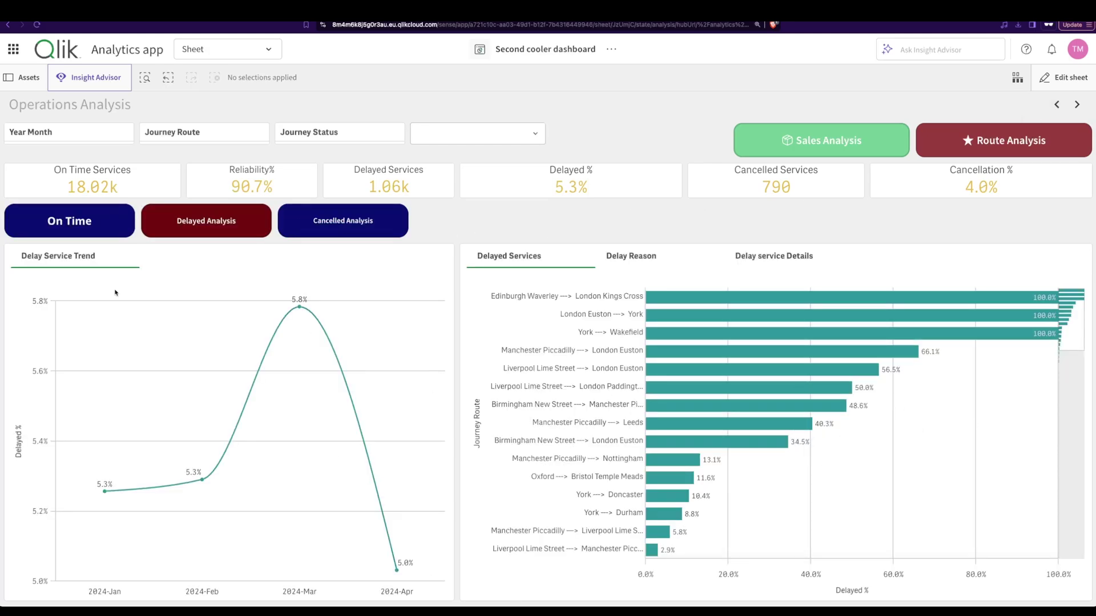
left_click(1058, 110)
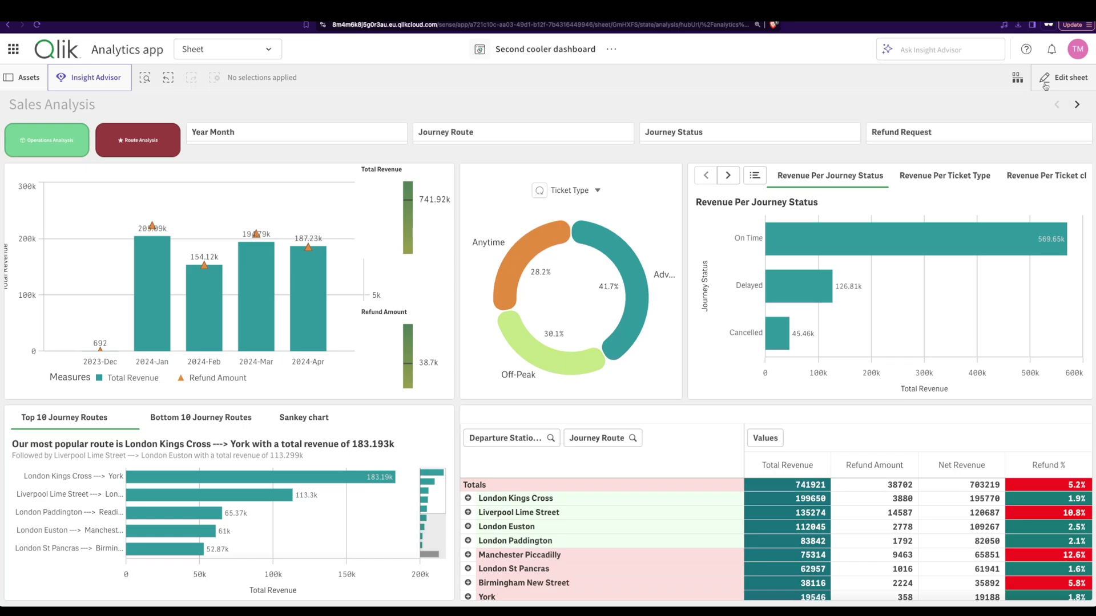
Step: Re-enter edit mode and show the App theme list in App options
left_click(1046, 80)
left_click(566, 51)
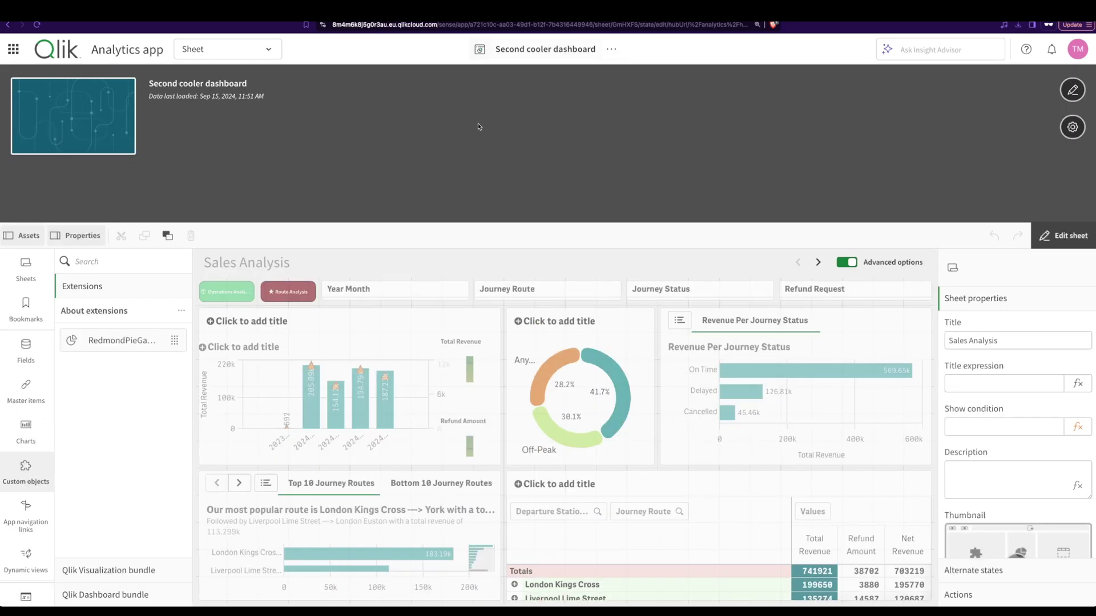
left_click(1071, 128)
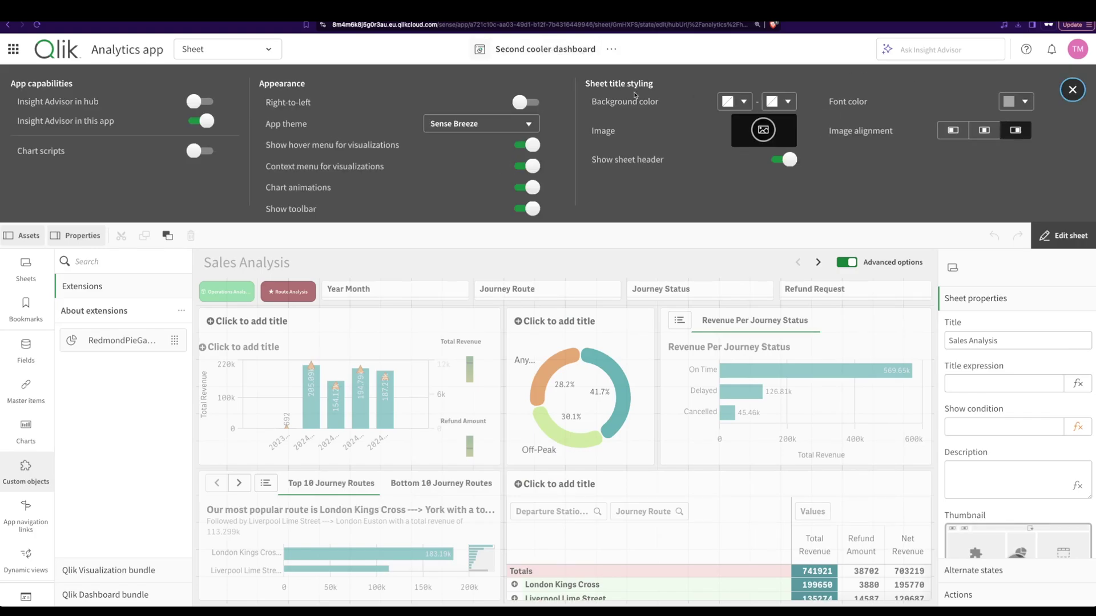
left_click(492, 125)
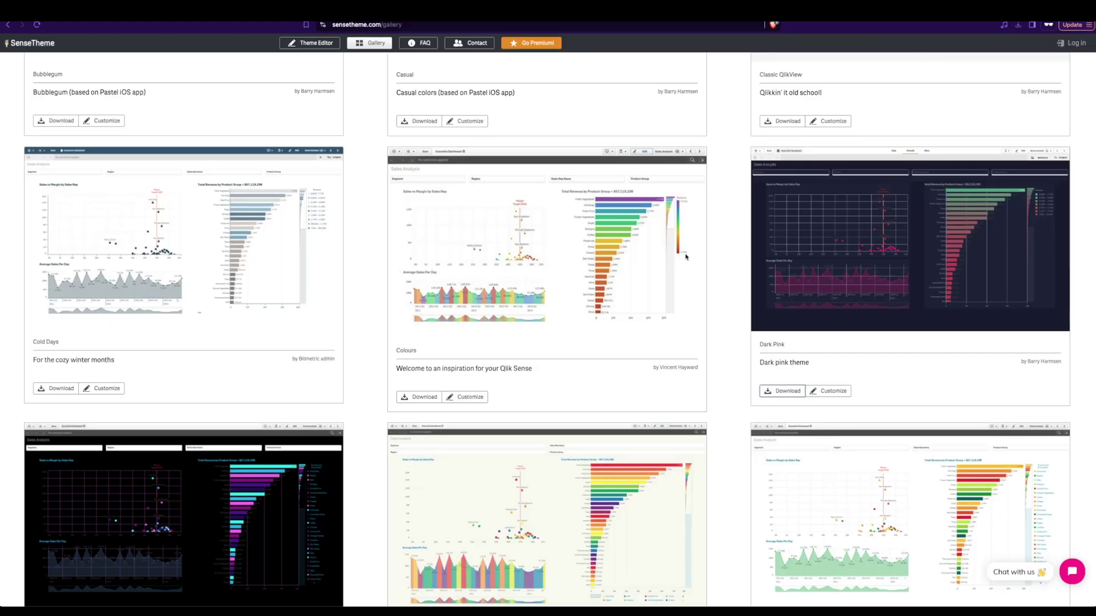
Step: Download and save Weekend at Bernie's.zip from the sensetheme.com gallery
scroll(685, 256, "up", 3)
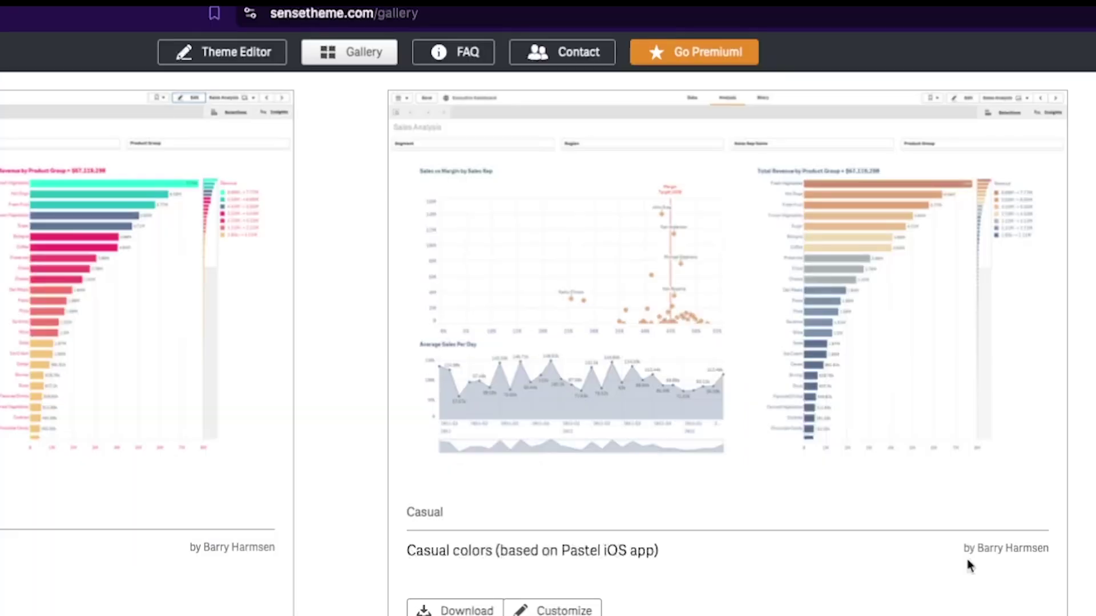
scroll(759, 602, "down", 20)
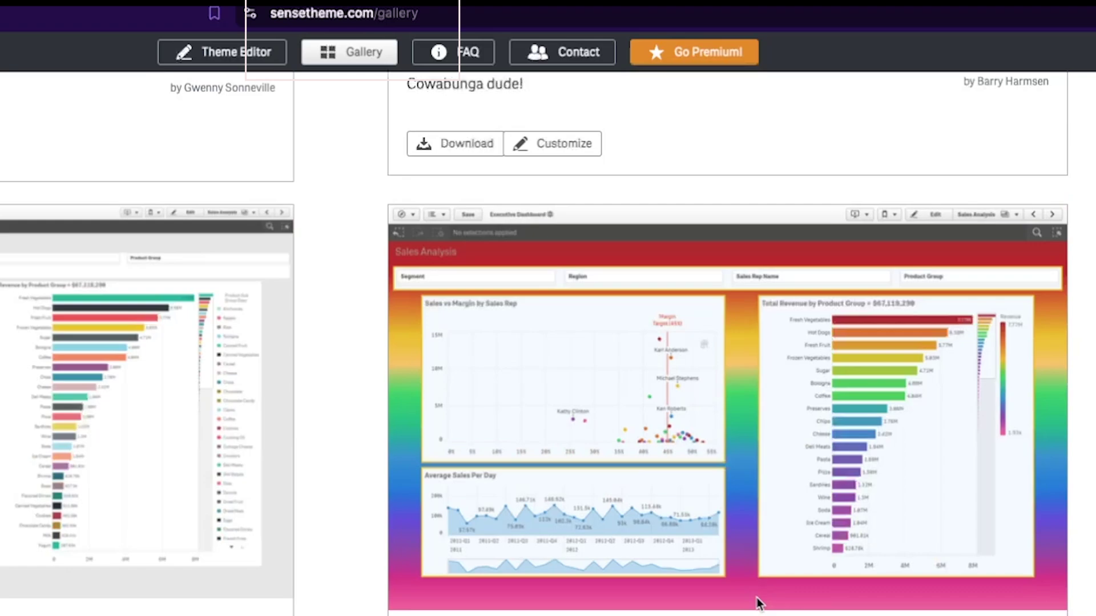
scroll(759, 602, "down", 10)
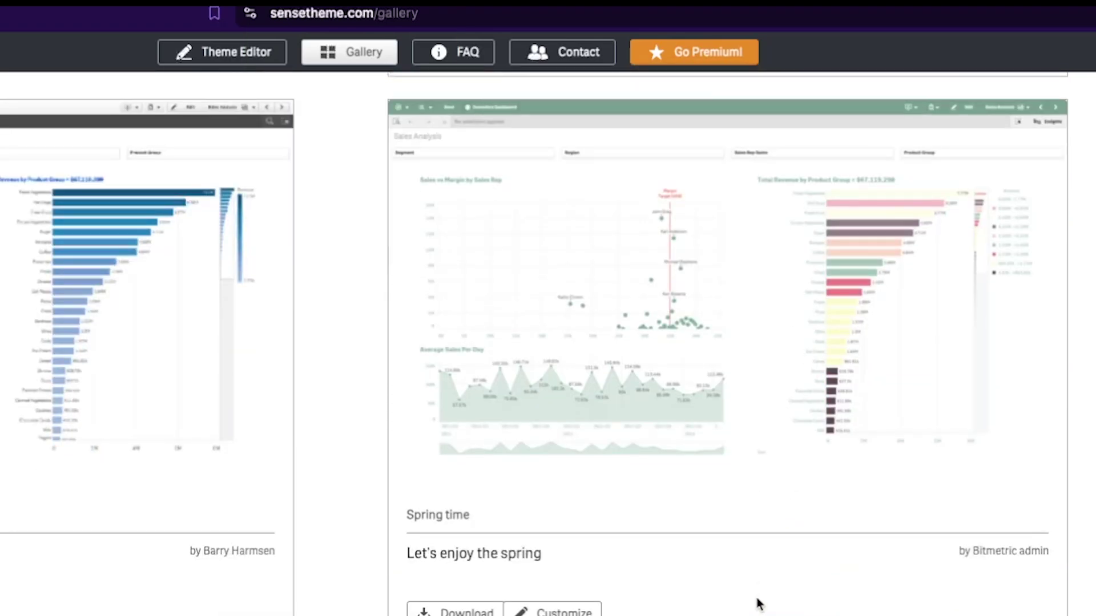
scroll(759, 602, "down", 3)
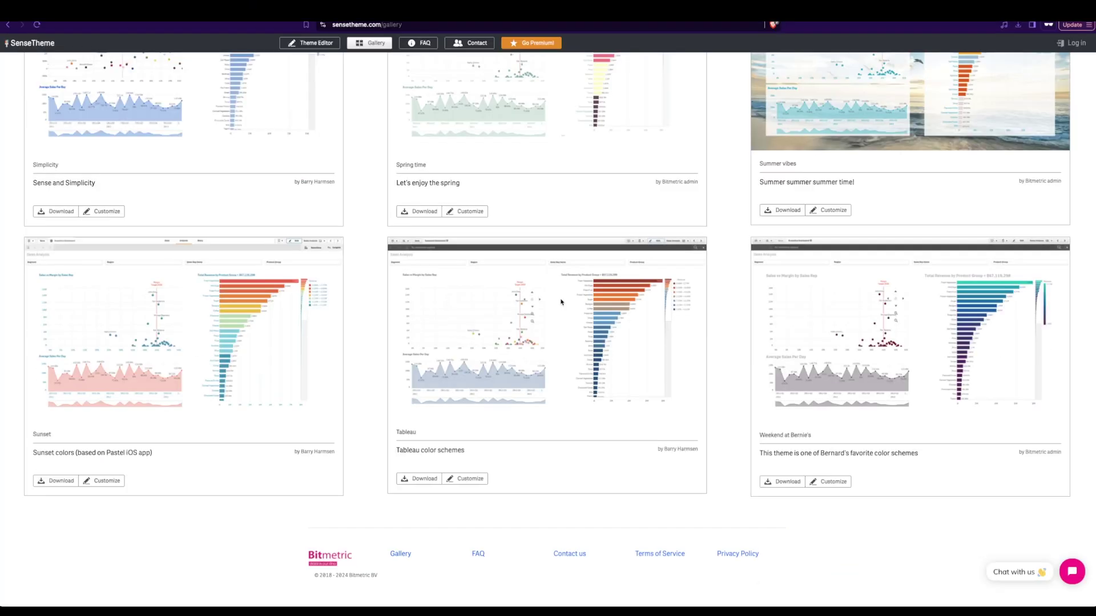
left_click(788, 482)
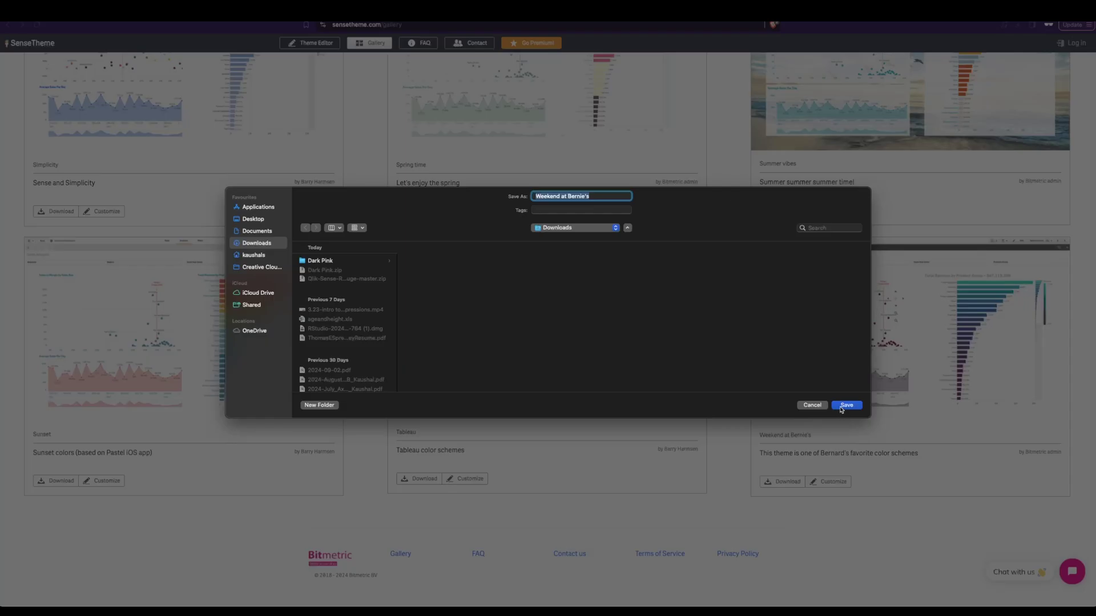
left_click(843, 406)
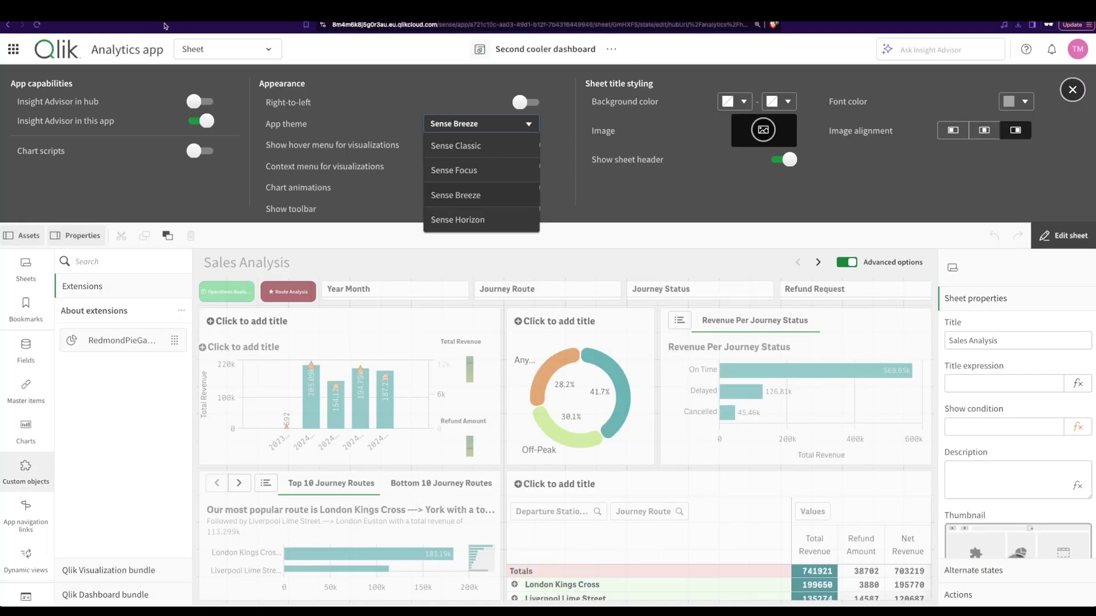
Step: Go to Administration > Themes from the Qlik Cloud navigation menu
left_click(13, 49)
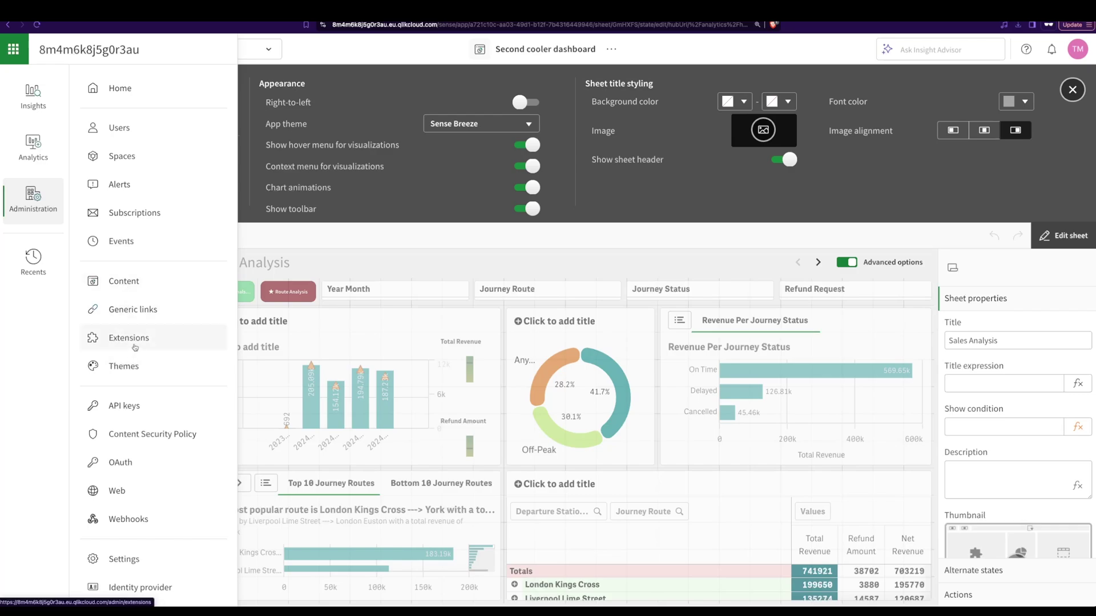
right_click(140, 363)
key("Escape")
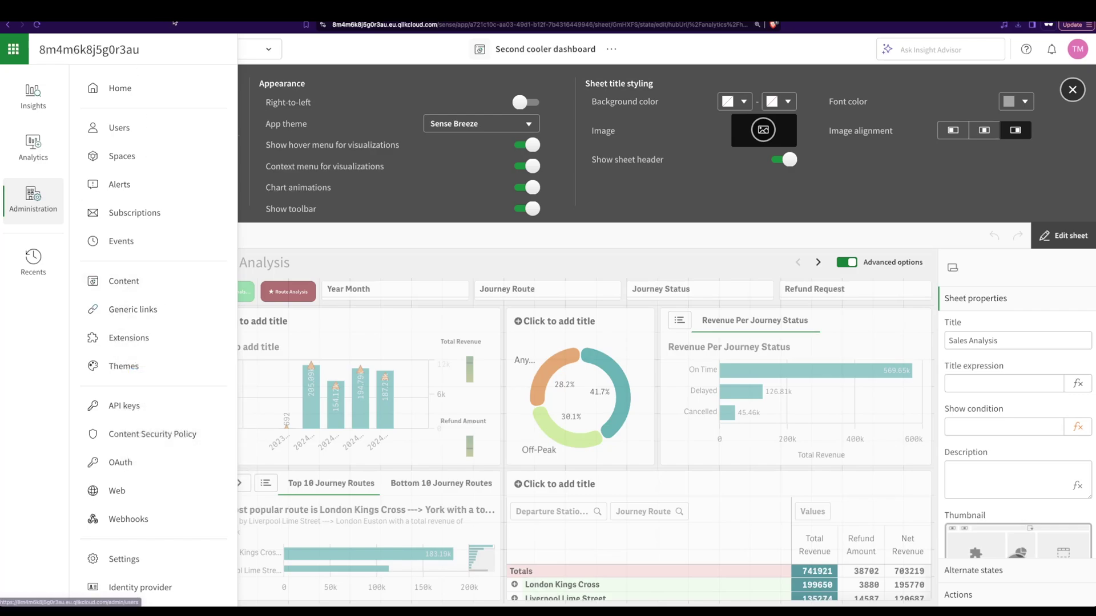
left_click(128, 365)
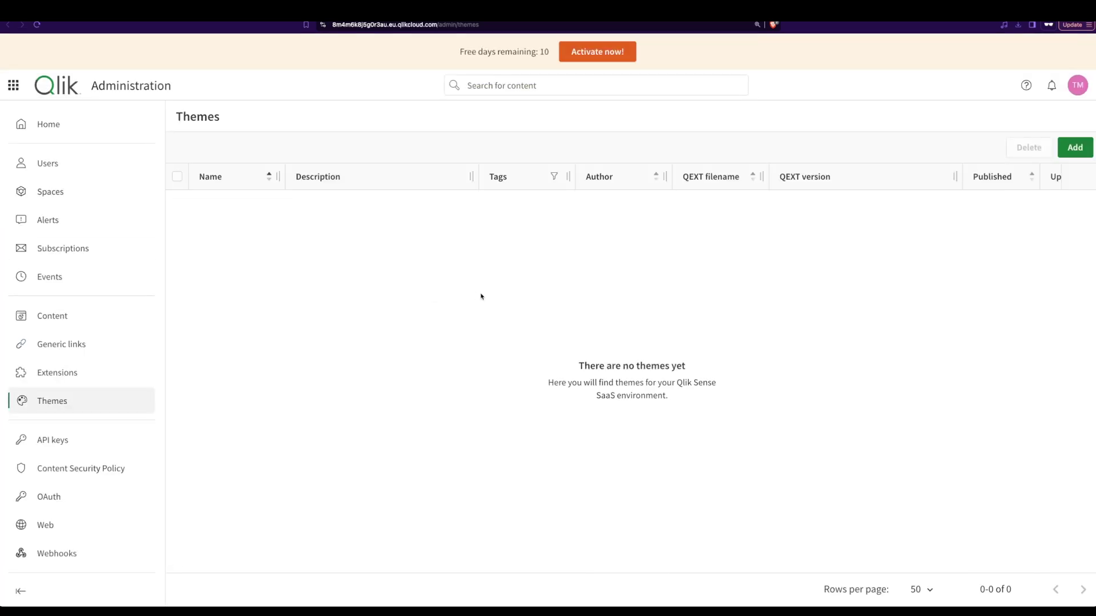
Step: Add Weekend at Bernie's.zip as a new custom theme and upload it
left_click(1073, 149)
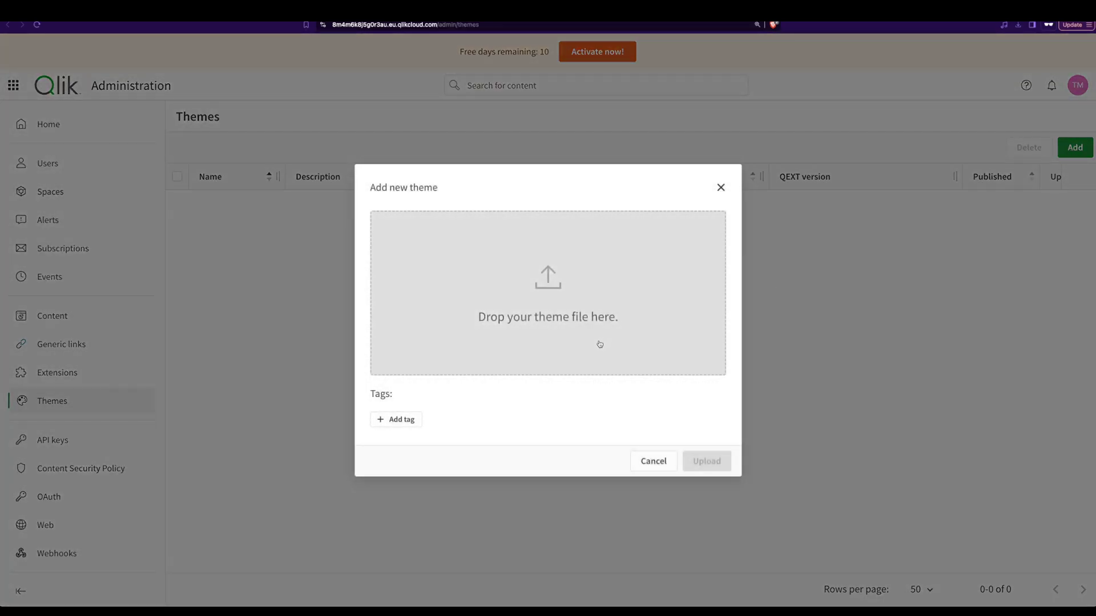
left_click(527, 301)
left_click(530, 225)
left_click(777, 431)
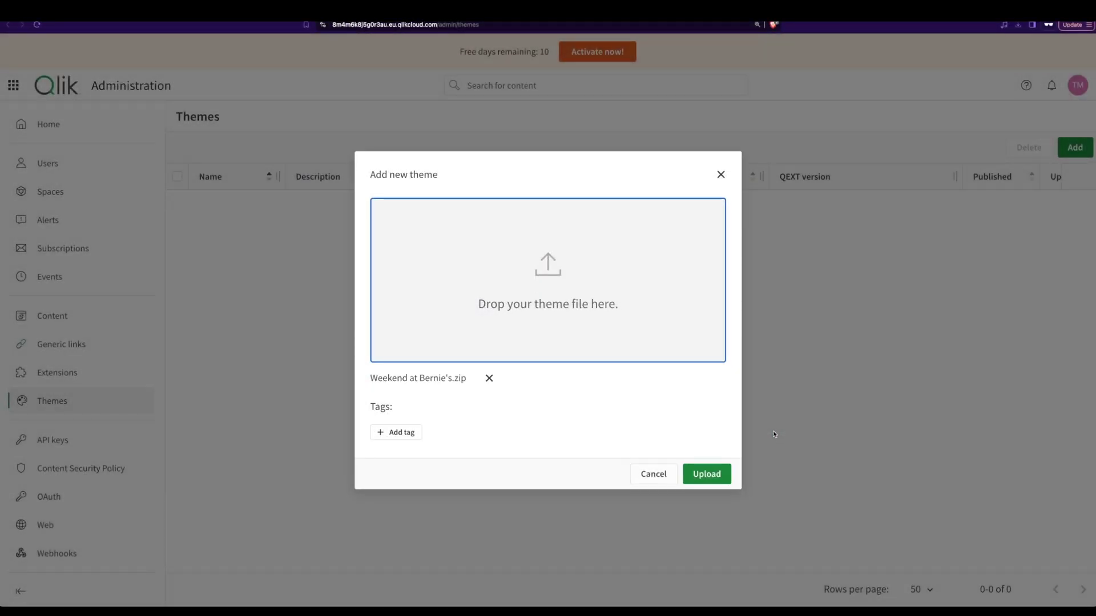
left_click(704, 473)
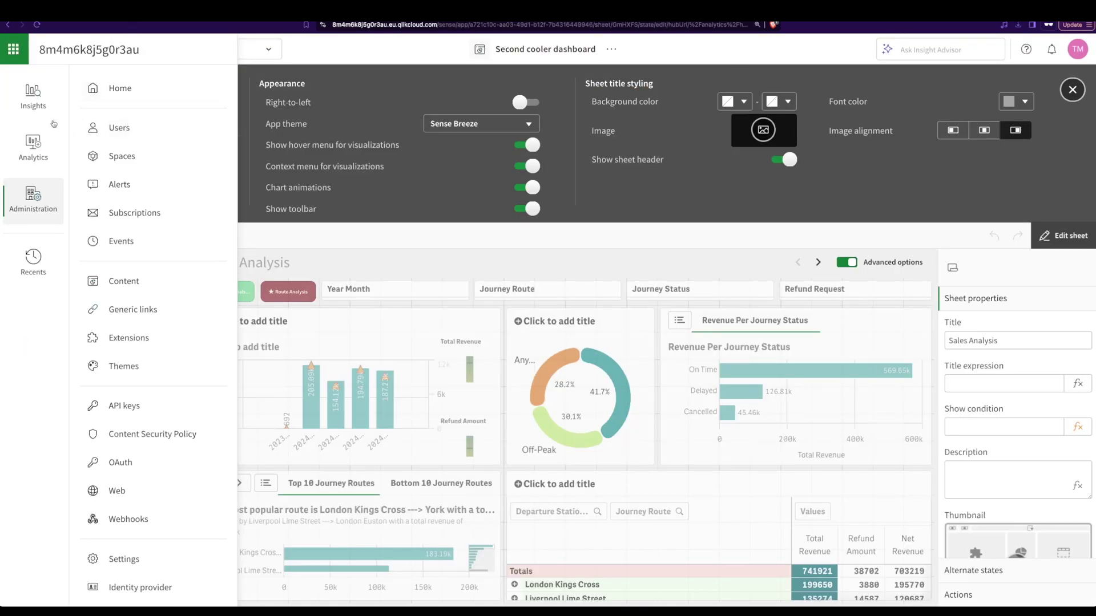
Step: Reload the app and show the App theme list in its settings
key("super+r")
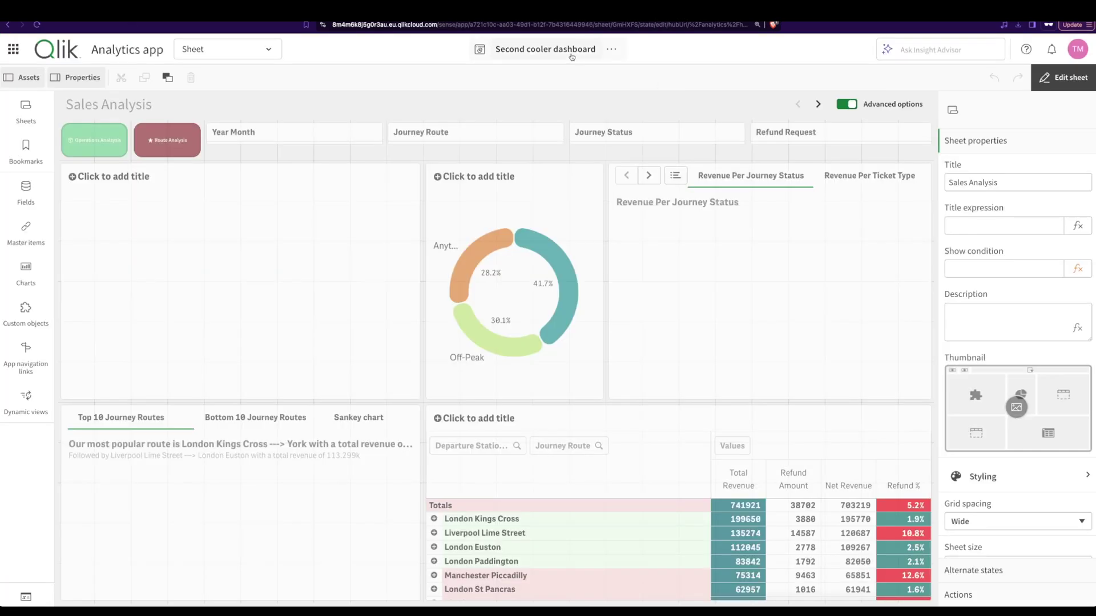
left_click(573, 51)
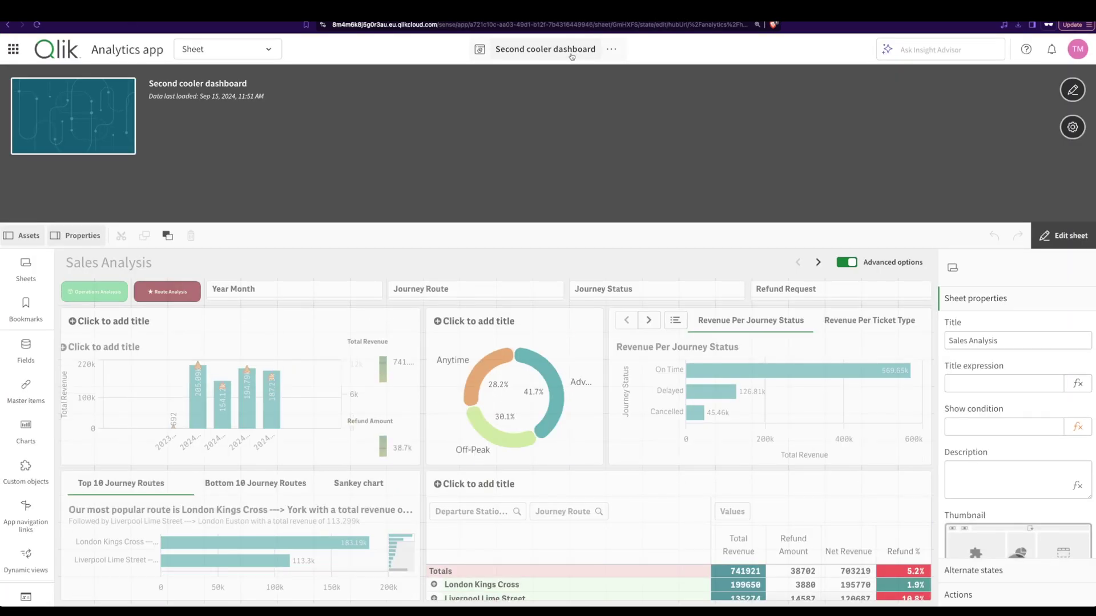
left_click(1073, 127)
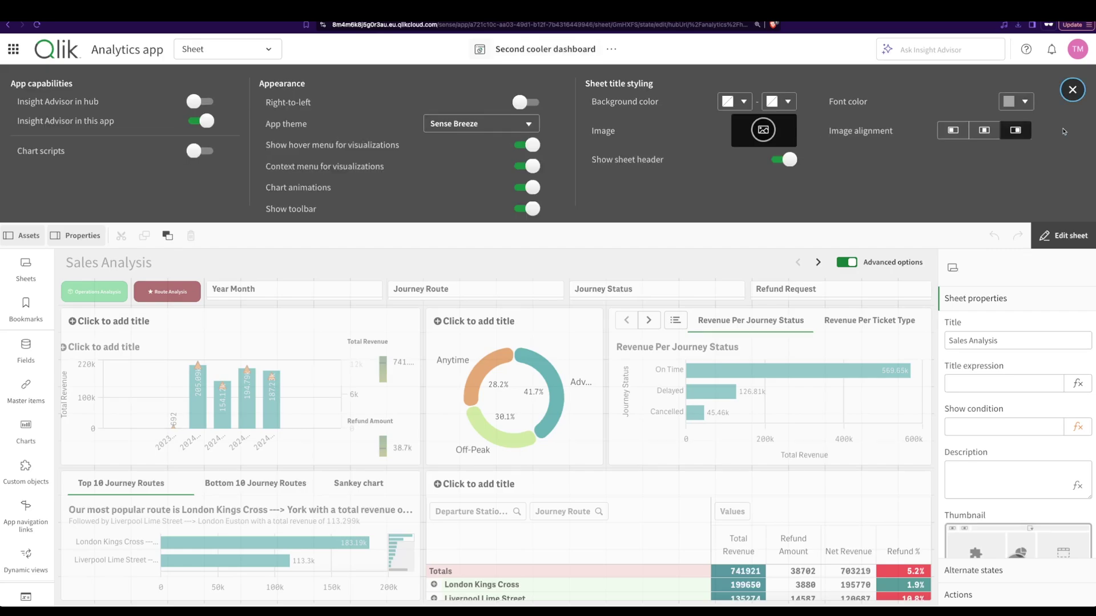
left_click(476, 124)
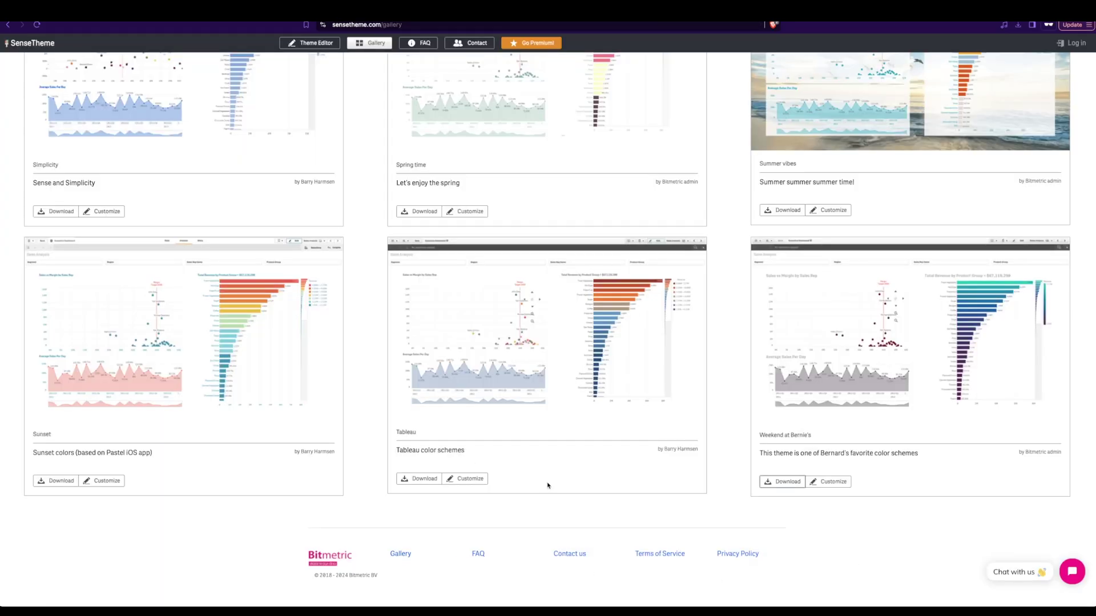
scroll(547, 486, "up", 15)
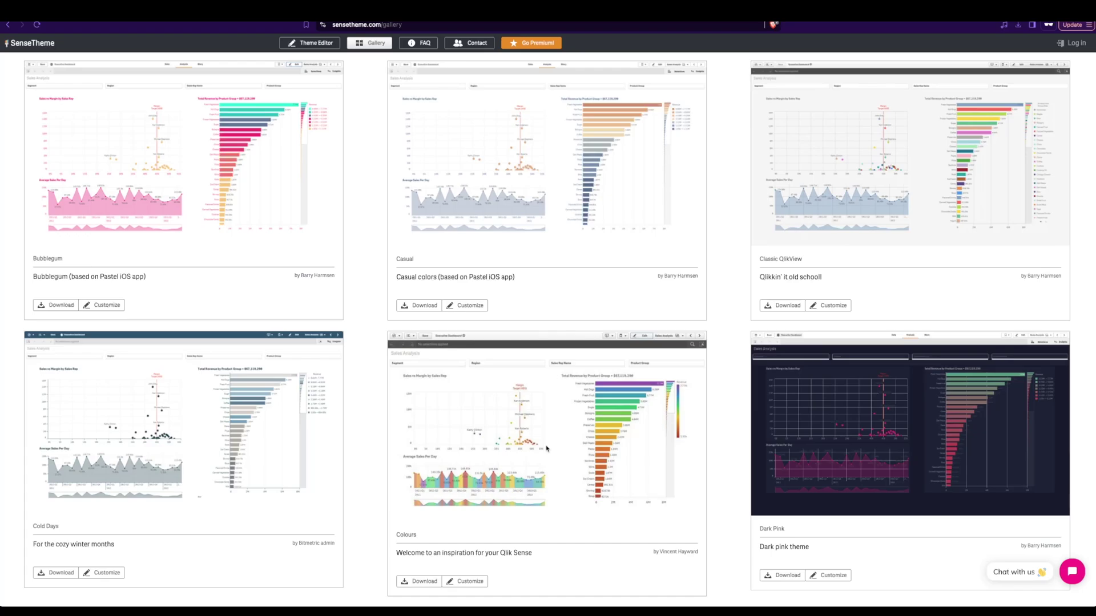
scroll(546, 448, "down", 15)
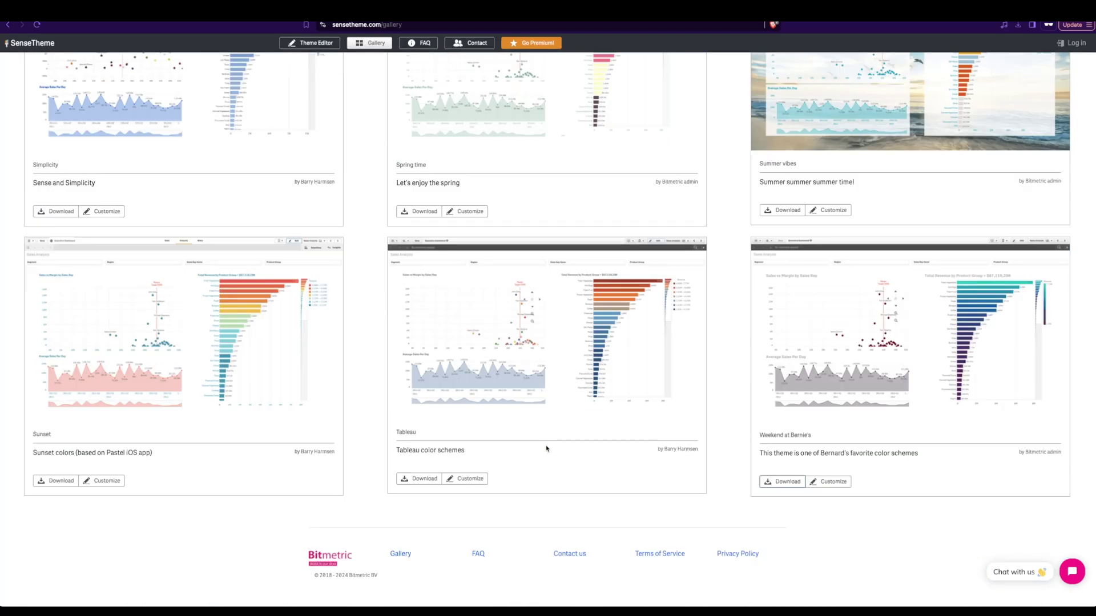
scroll(546, 449, "up", 15)
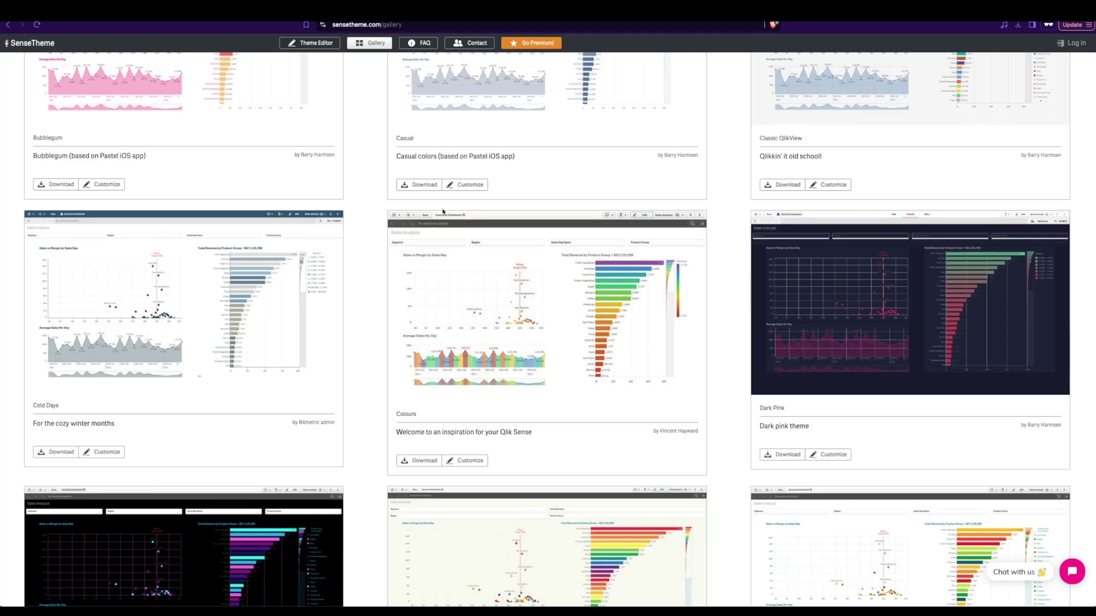
scroll(442, 211, "up", 2)
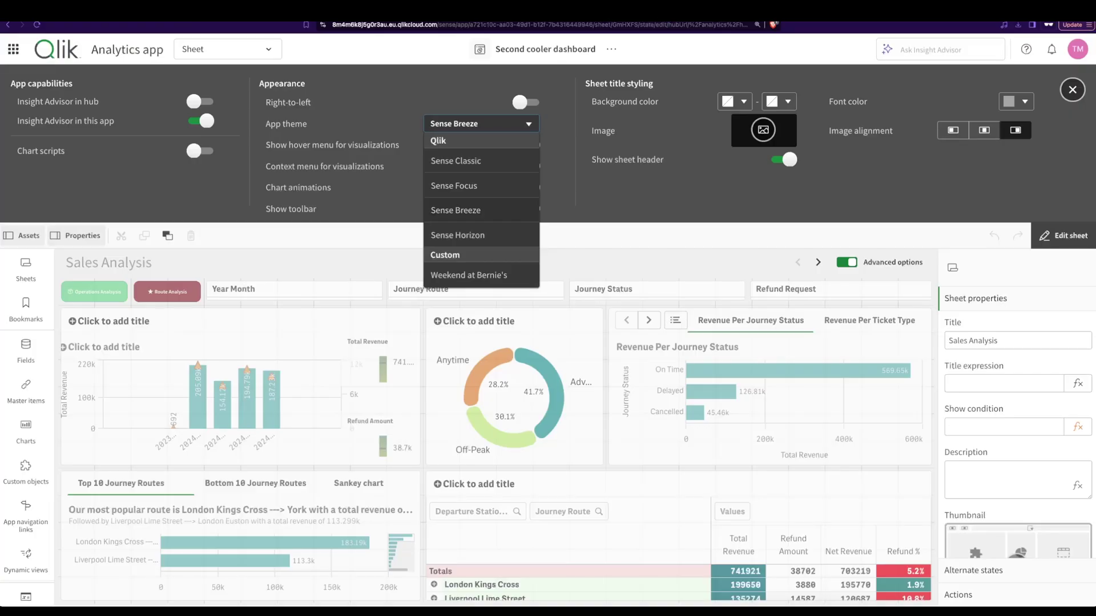
Step: Apply Weekend at Bernie's, close the settings, and exit edit mode on Sales Analysis
left_click(468, 275)
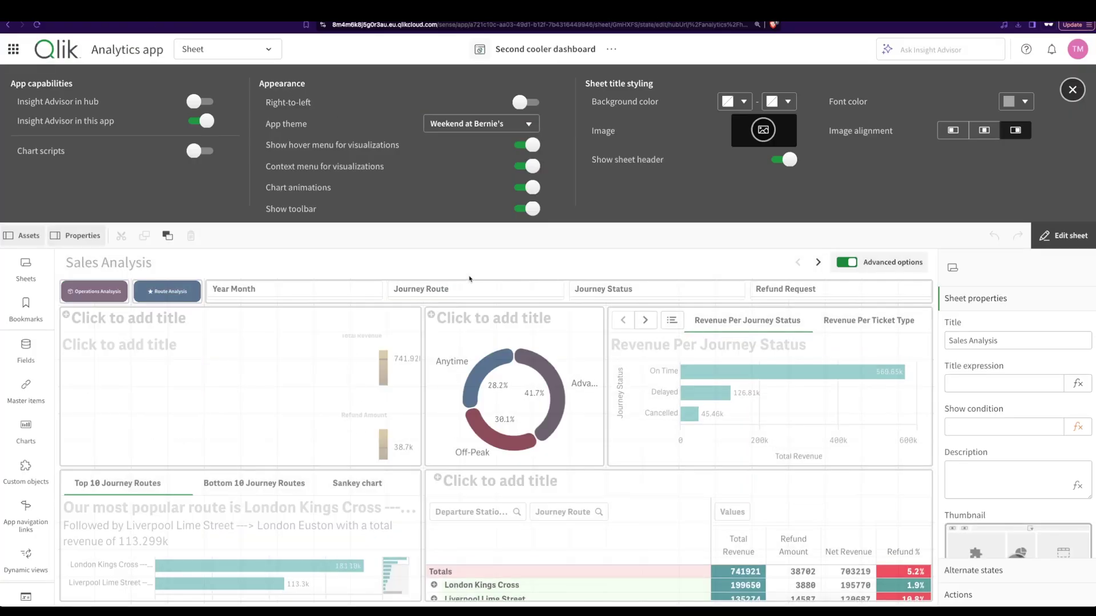
left_click(1072, 90)
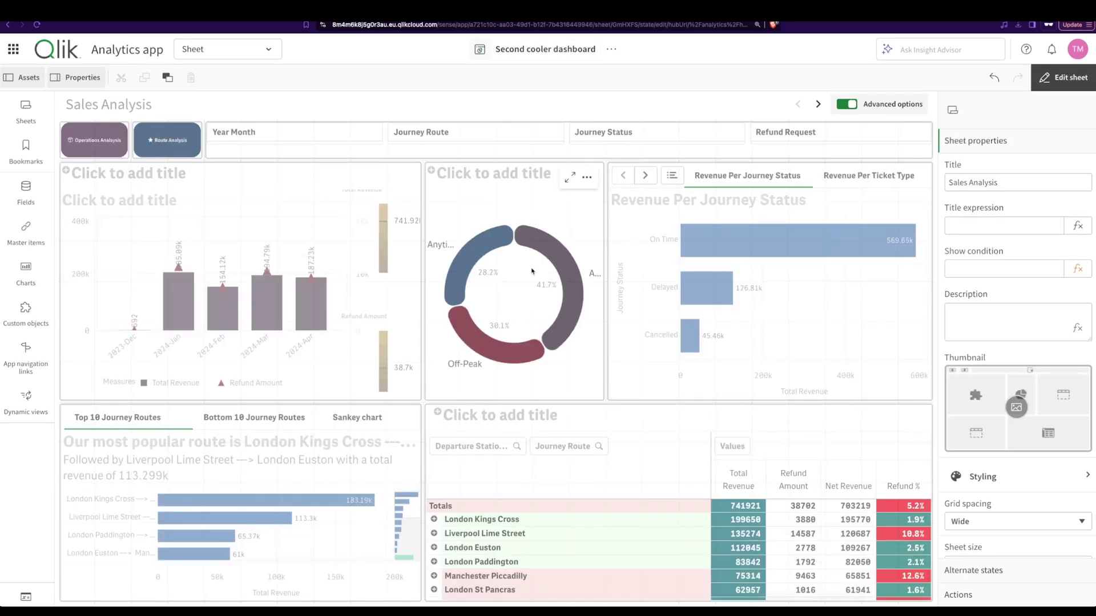
left_click(1046, 81)
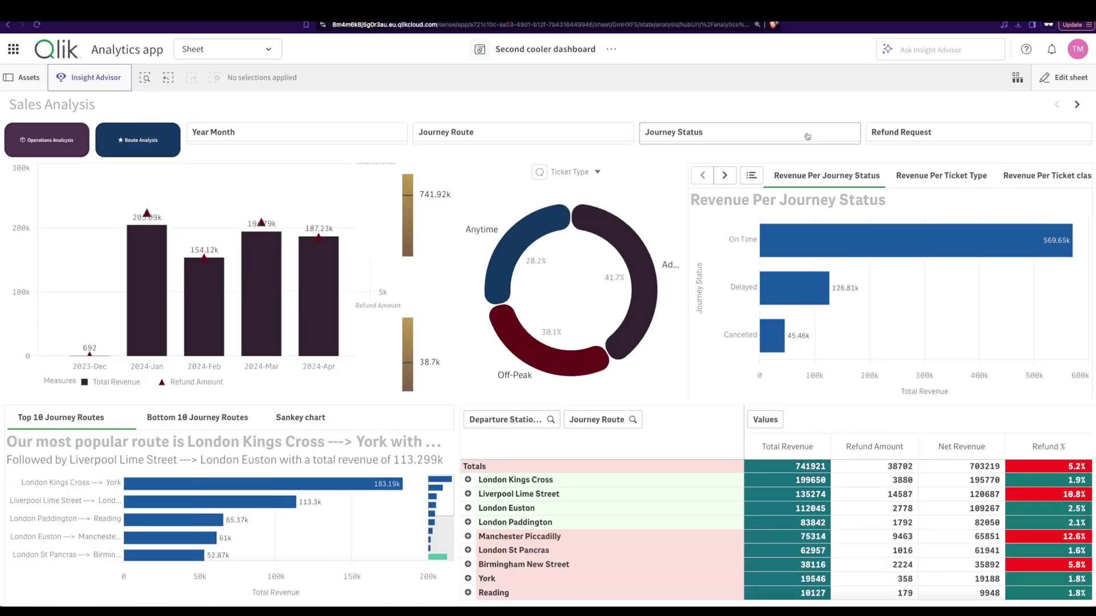
Step: Move to Route Analysis and set reliability to 85% and delay to 2%
left_click(1076, 107)
left_click(1075, 108)
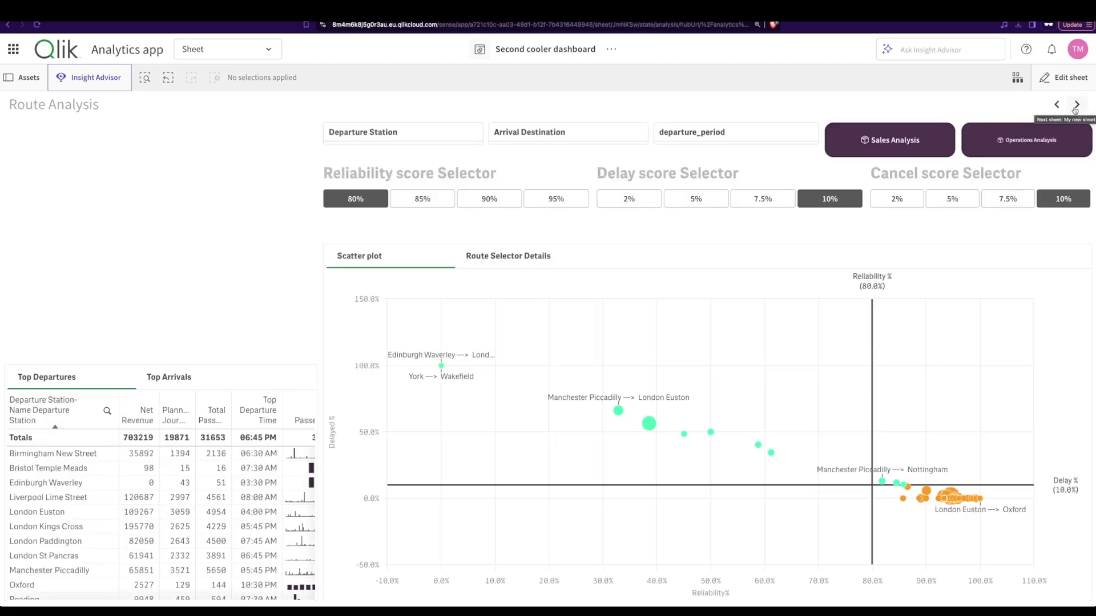
left_click(486, 199)
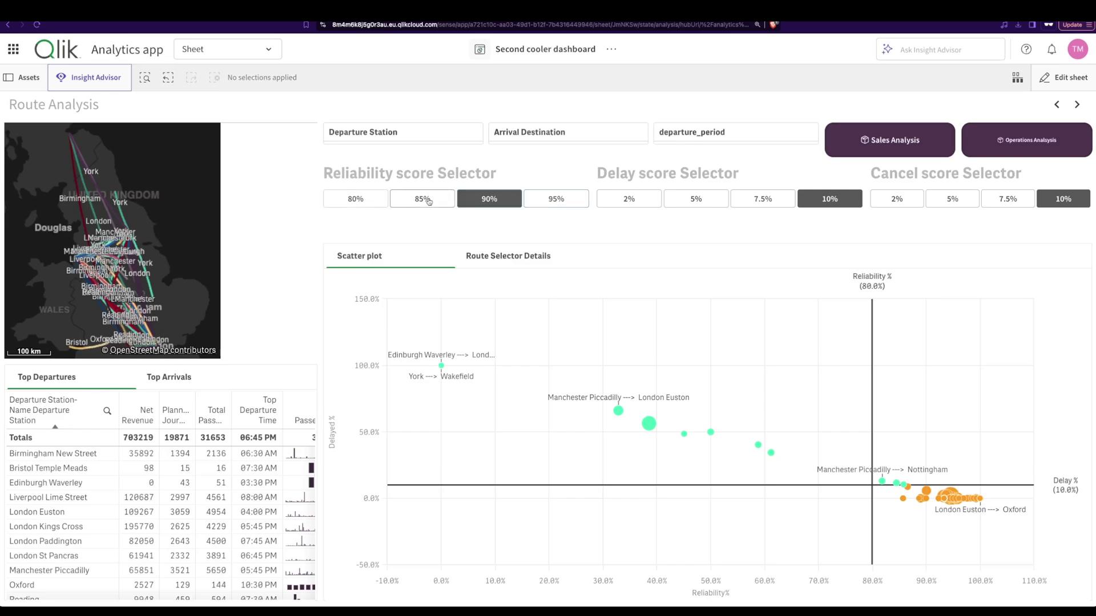
left_click(422, 200)
left_click(702, 203)
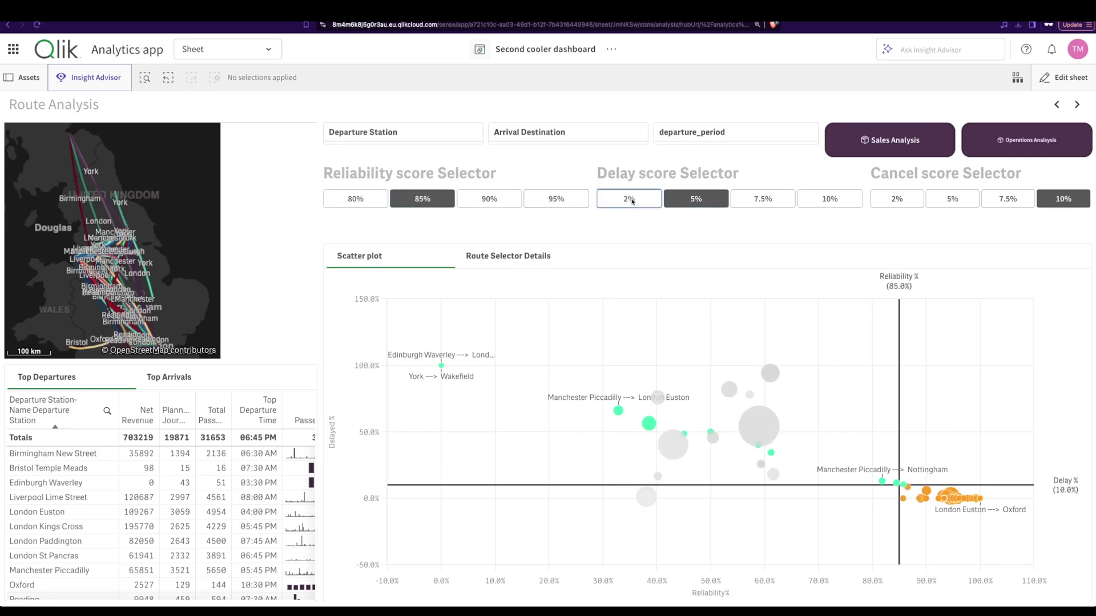
left_click(612, 206)
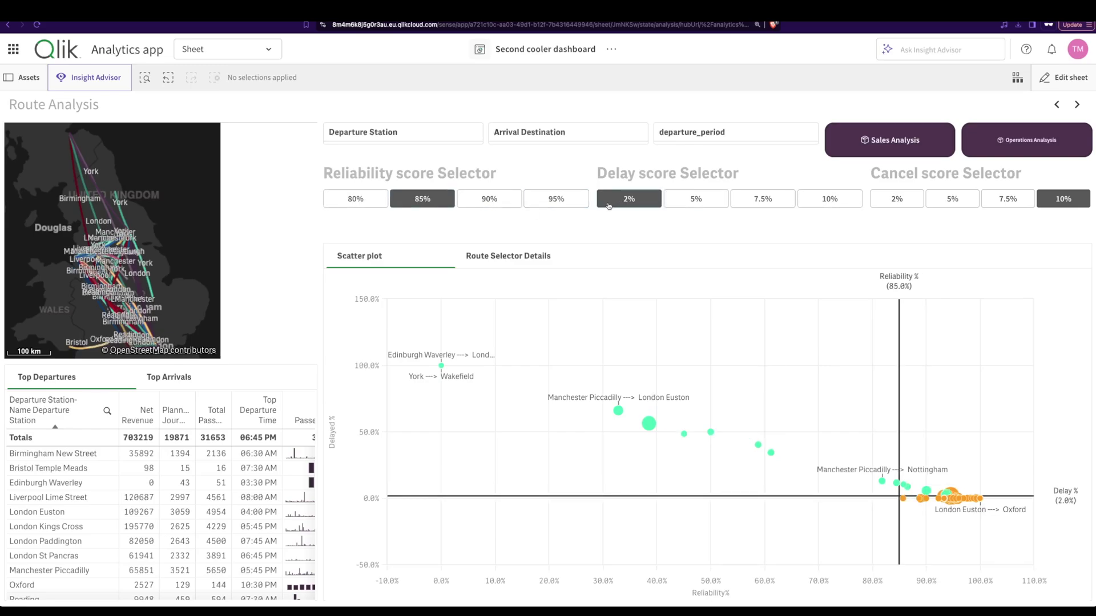
Step: Expand, collapse, and re-expand the app details panel
left_click(529, 52)
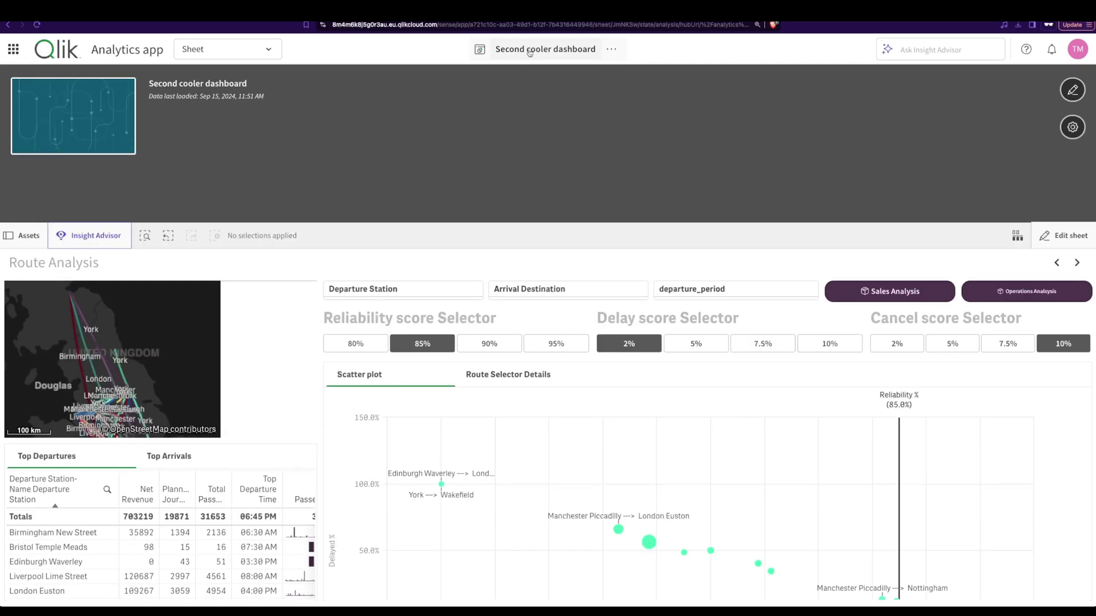
left_click(530, 51)
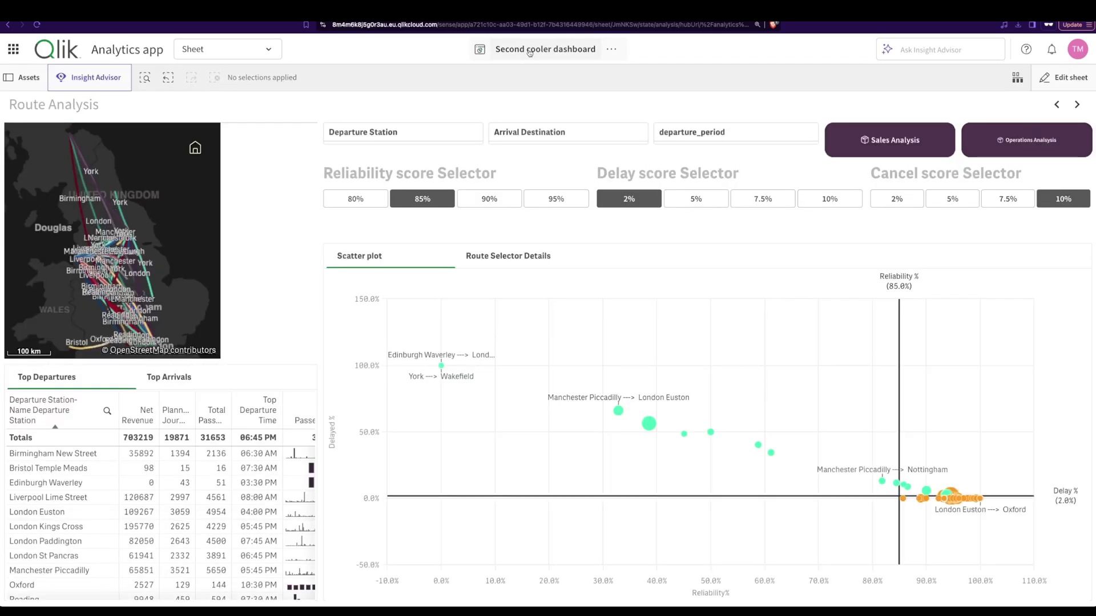
left_click(539, 57)
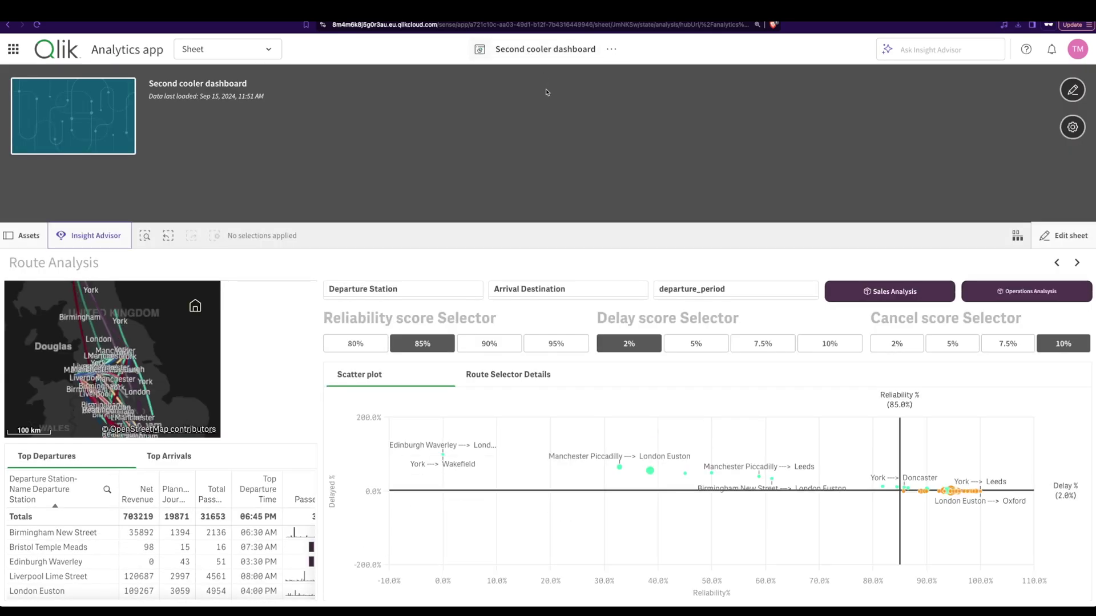
Step: Change the app theme to Sense Focus in the app settings
left_click(1071, 128)
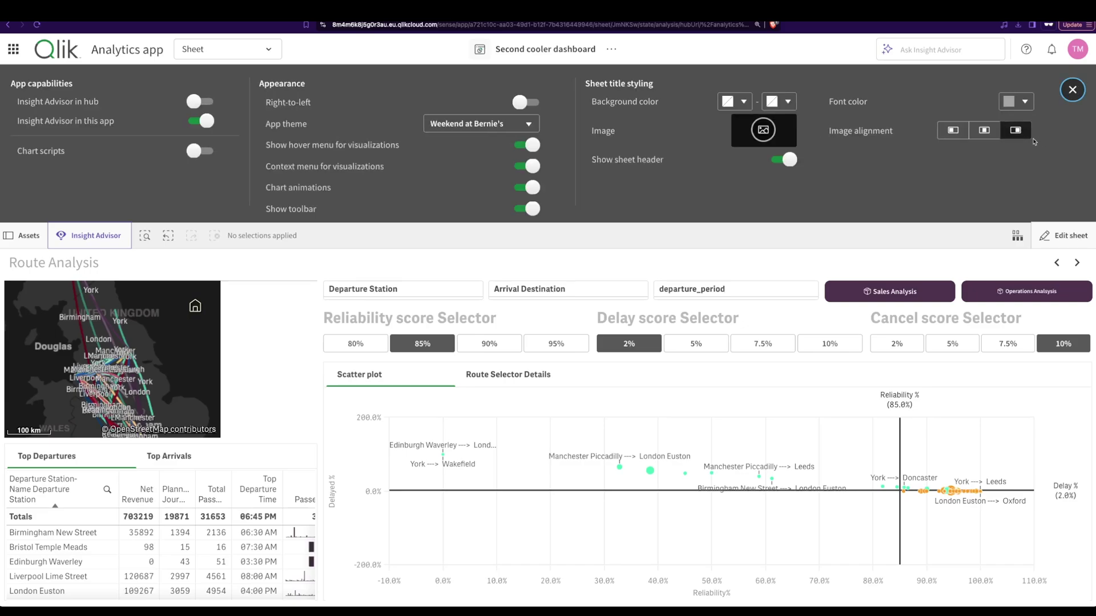
left_click(478, 124)
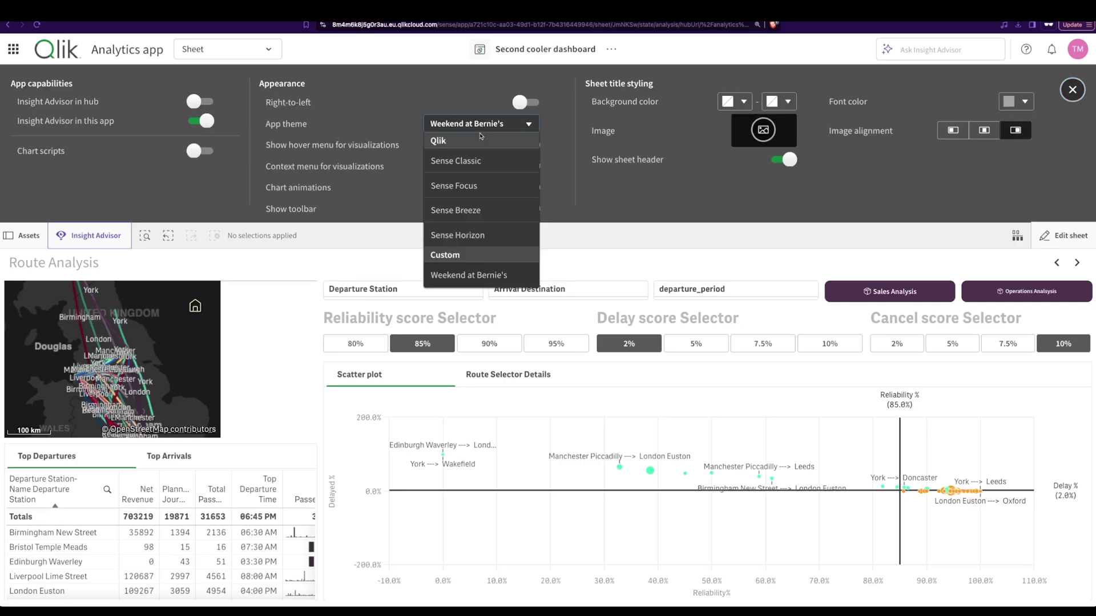
left_click(469, 185)
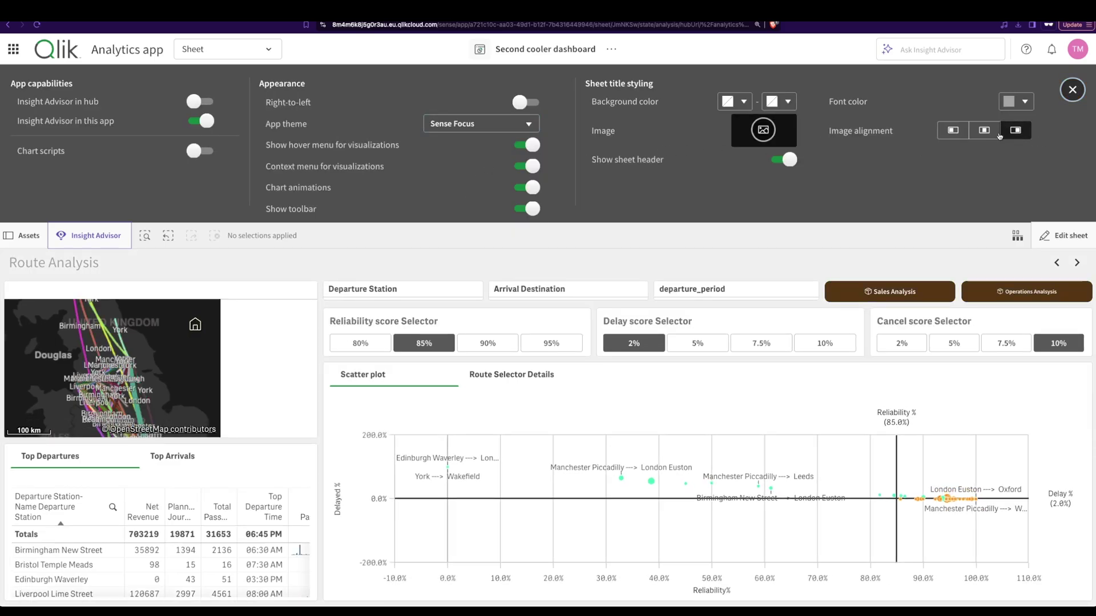
left_click(1072, 90)
Step: Collapse the app details banner and step back through Operations Analysis to the Sales Analysis sheet
left_click(545, 49)
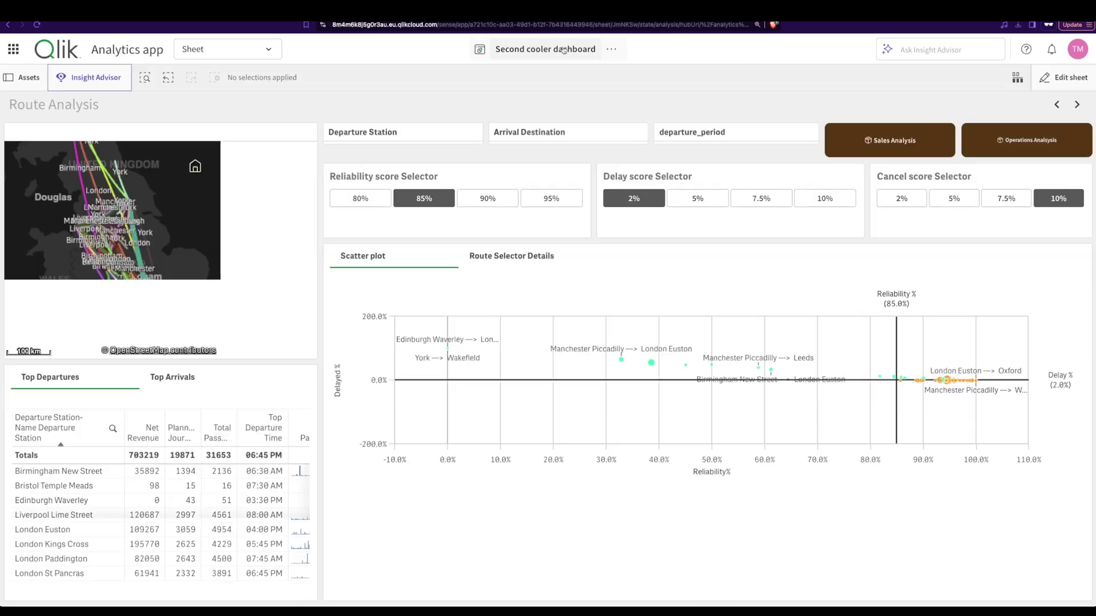
left_click(1052, 105)
left_click(1051, 104)
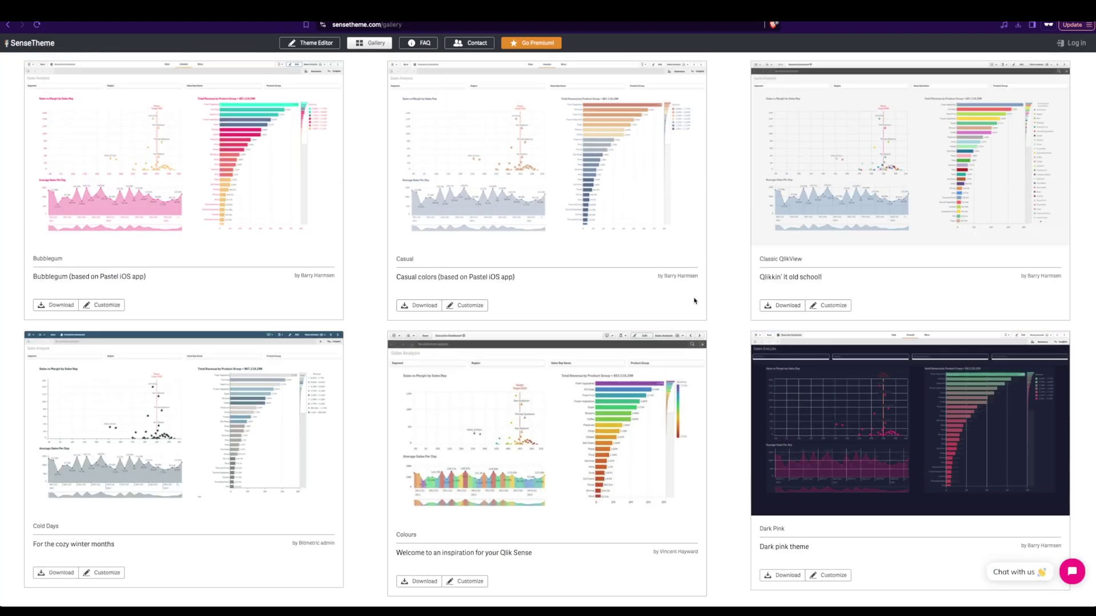
scroll(697, 297, "down", 15)
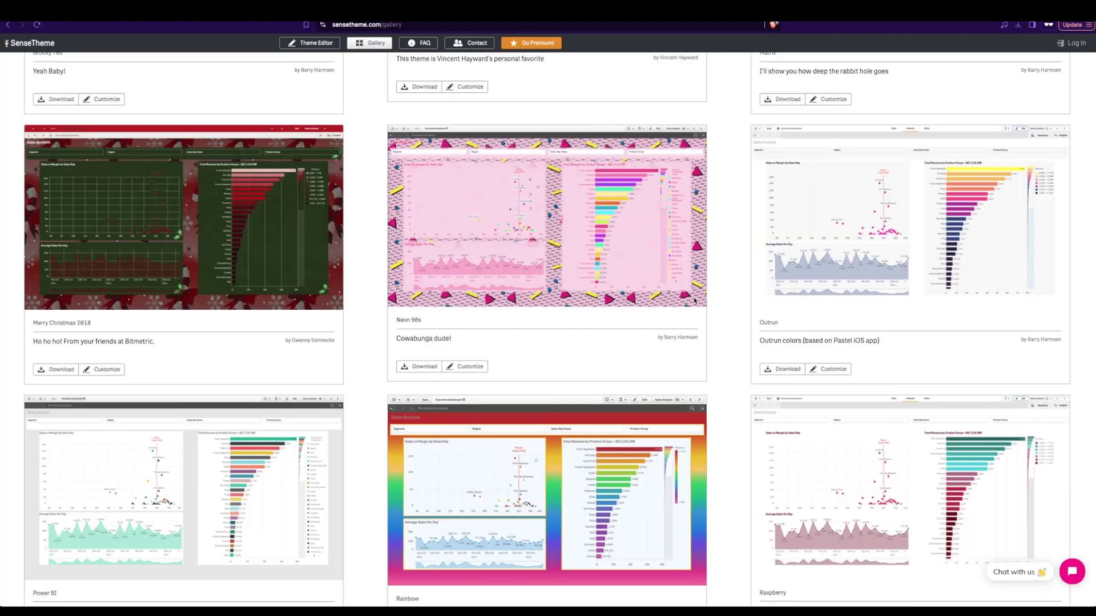
scroll(694, 301, "down", 10)
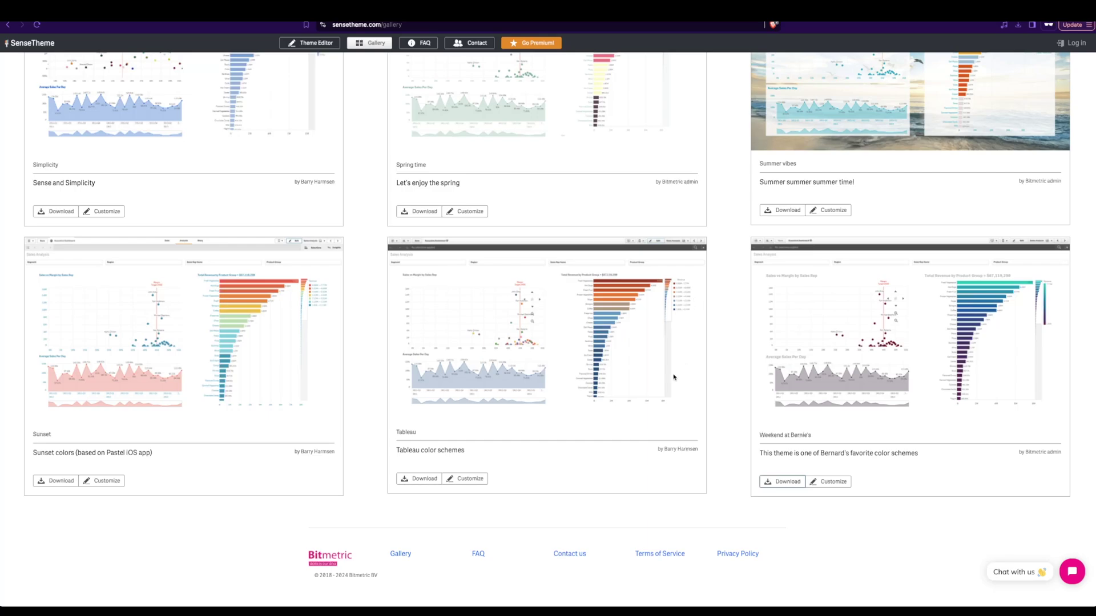
scroll(674, 378, "up", 15)
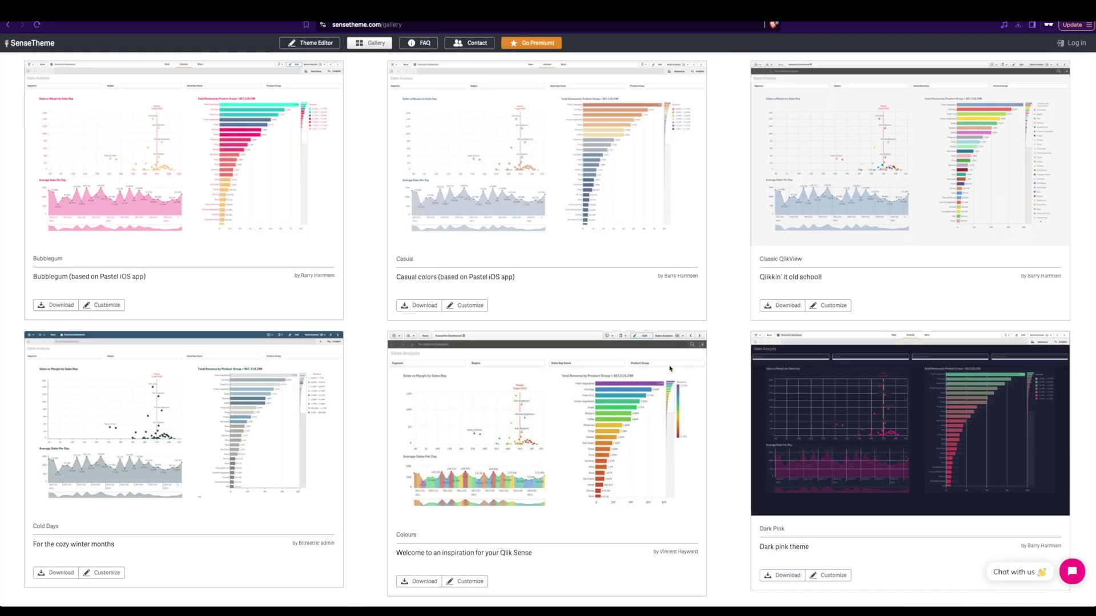